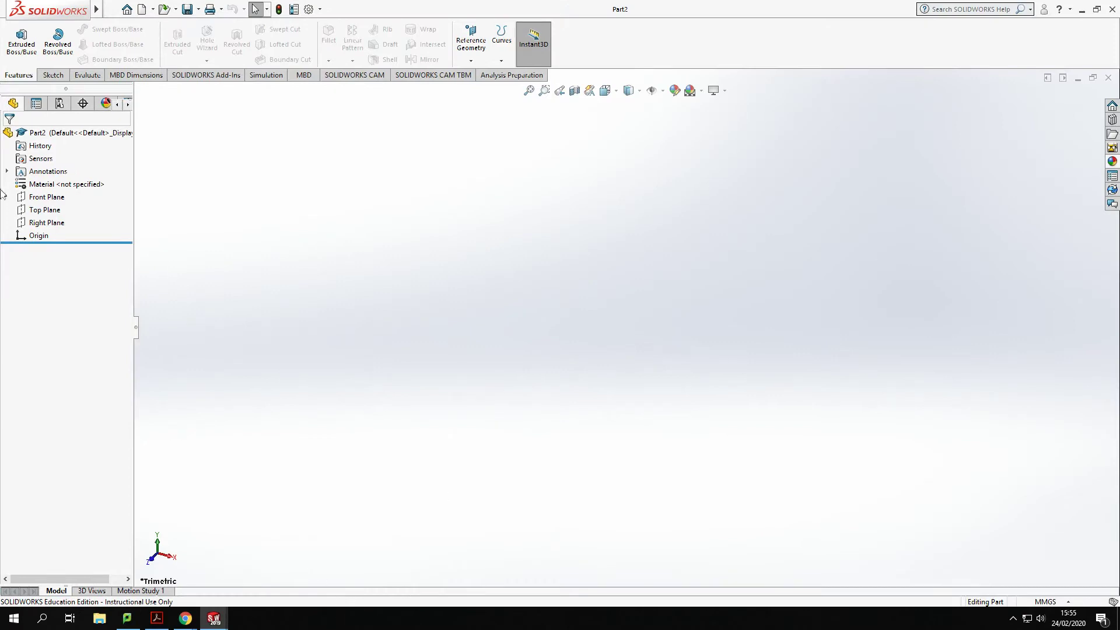
# Step: Start a sketch on the Top Plane and draw a corner rectangle from the origin
pyautogui.click(53, 209)
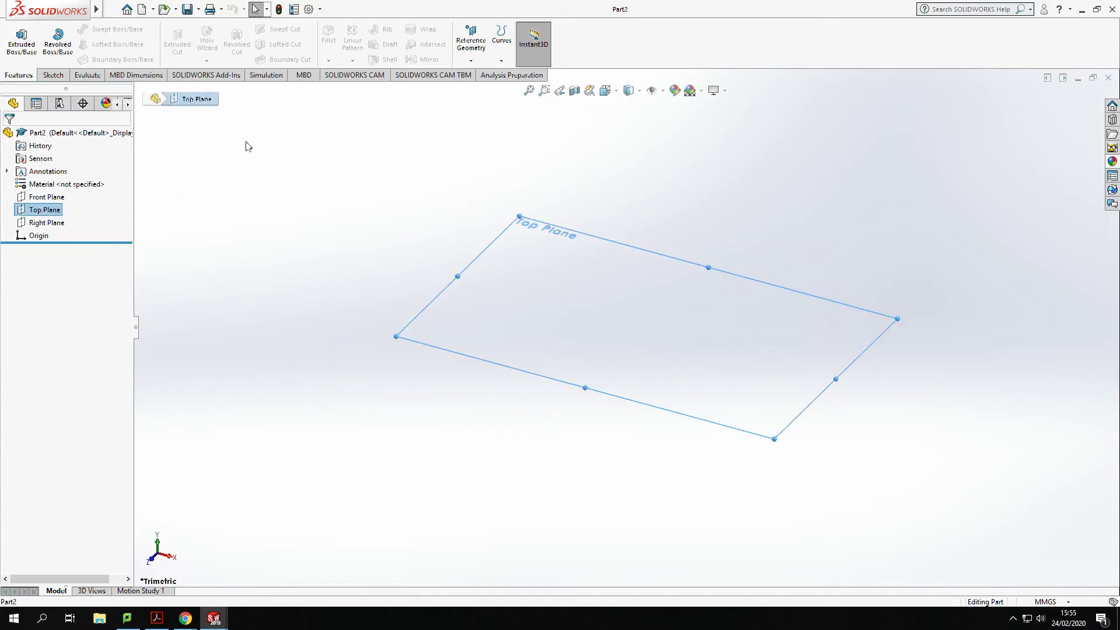
pyautogui.click(51, 76)
pyautogui.click(16, 35)
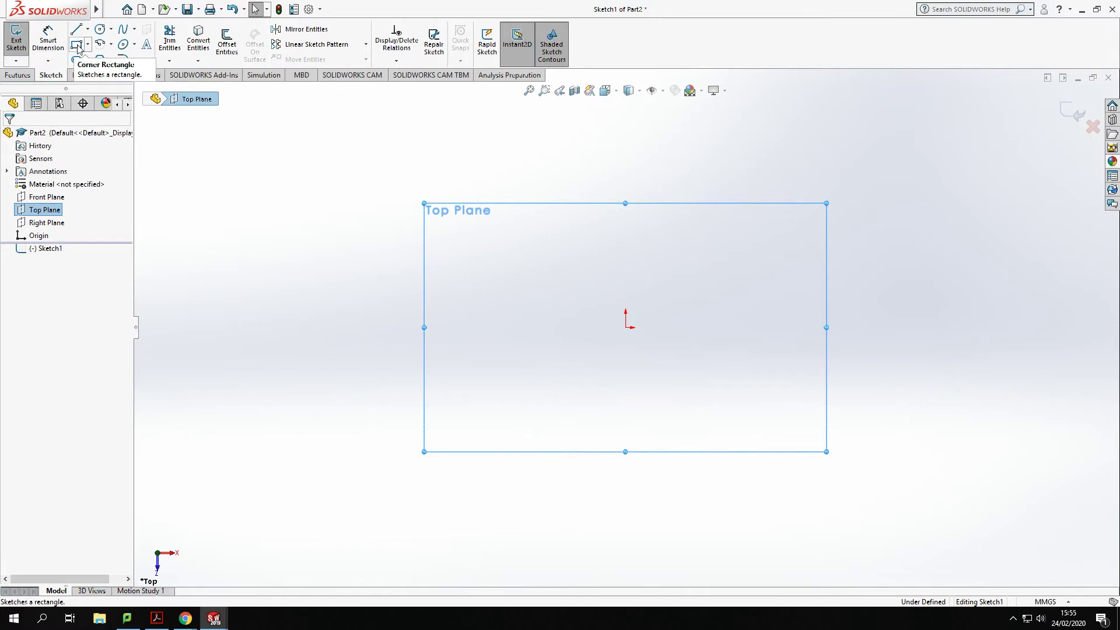
pyautogui.click(78, 45)
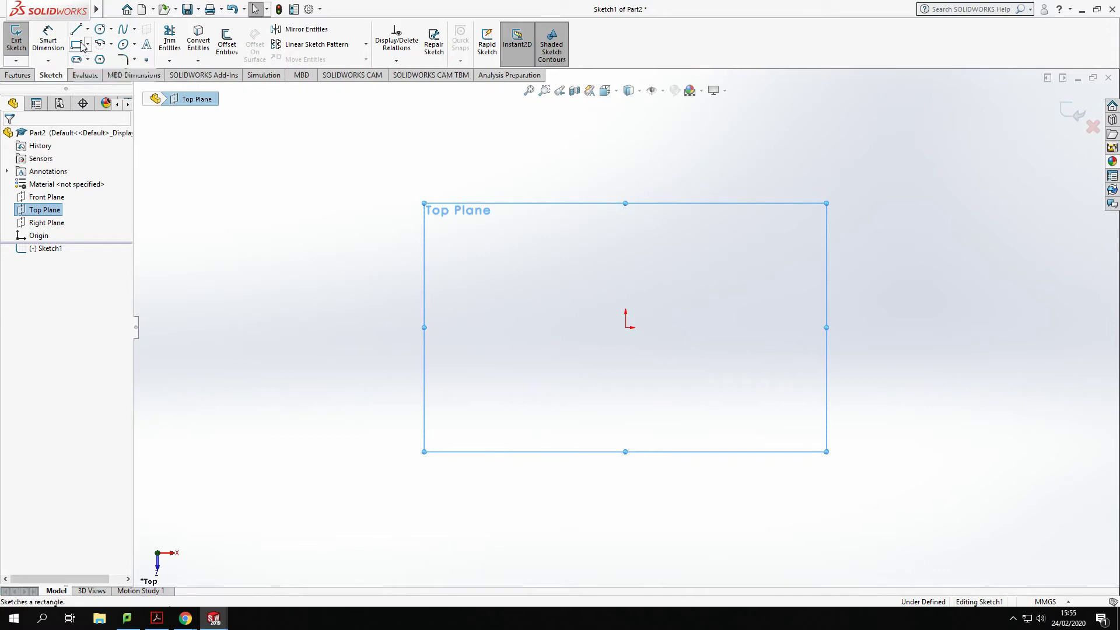
pyautogui.click(626, 327)
pyautogui.click(800, 207)
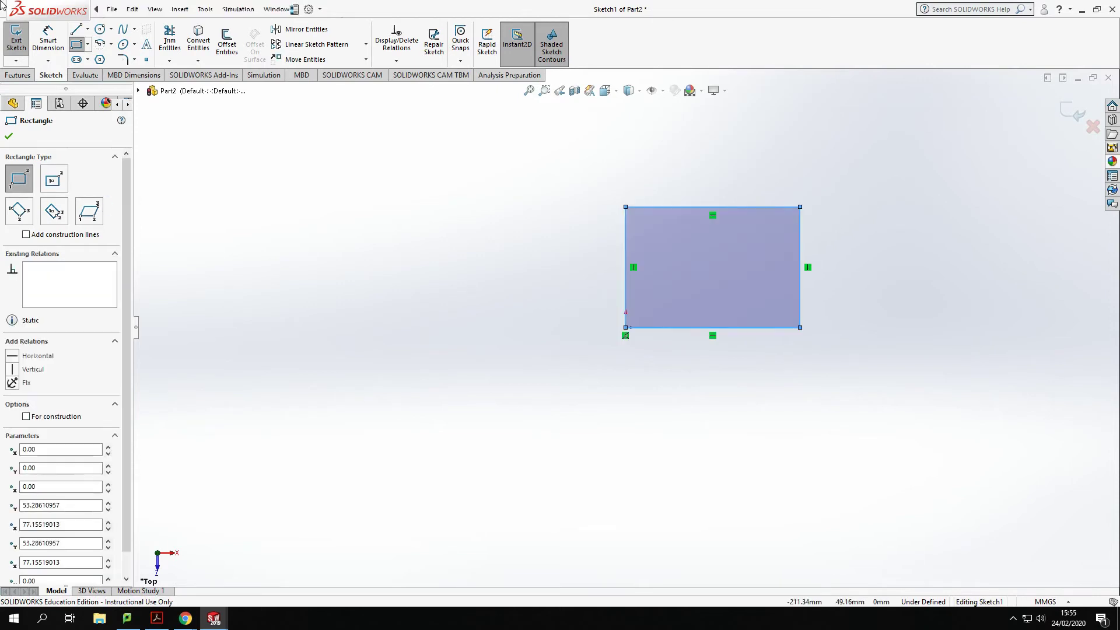
# Step: Dimension the rectangle's height and width to 40 mm each
pyautogui.click(48, 41)
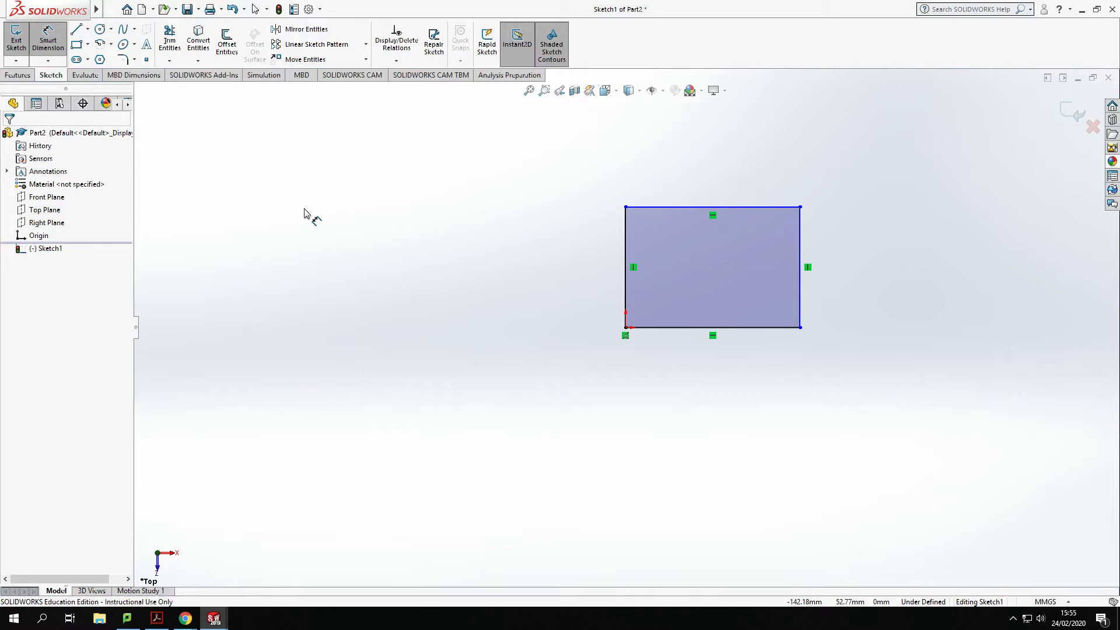
pyautogui.click(627, 244)
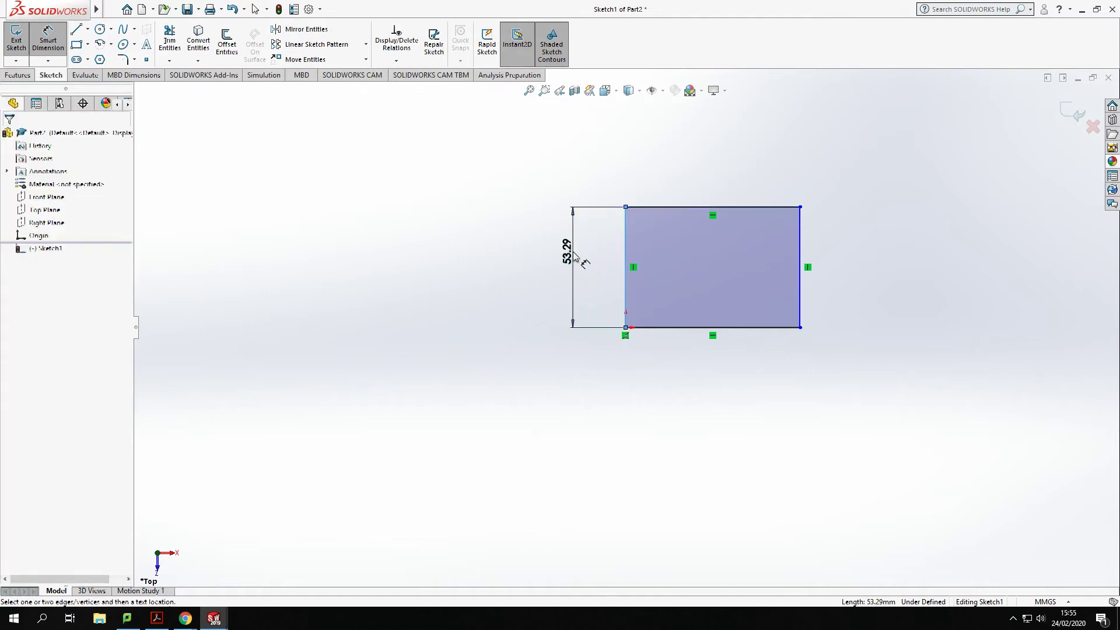
pyautogui.click(573, 256)
pyautogui.write('40')
pyautogui.press('Return')
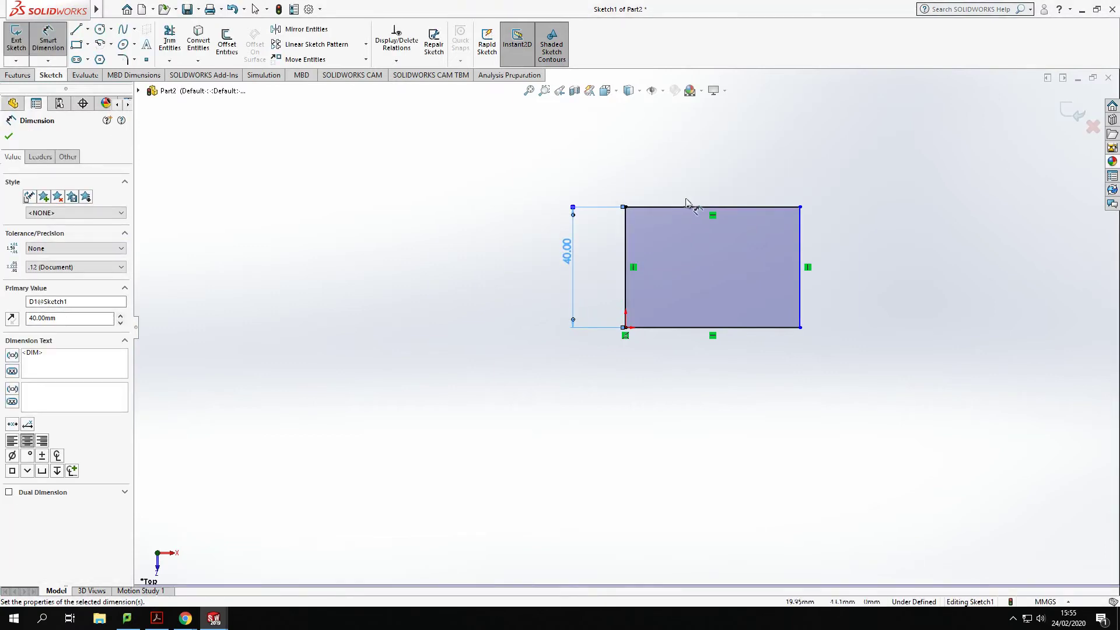
pyautogui.click(689, 207)
pyautogui.click(689, 180)
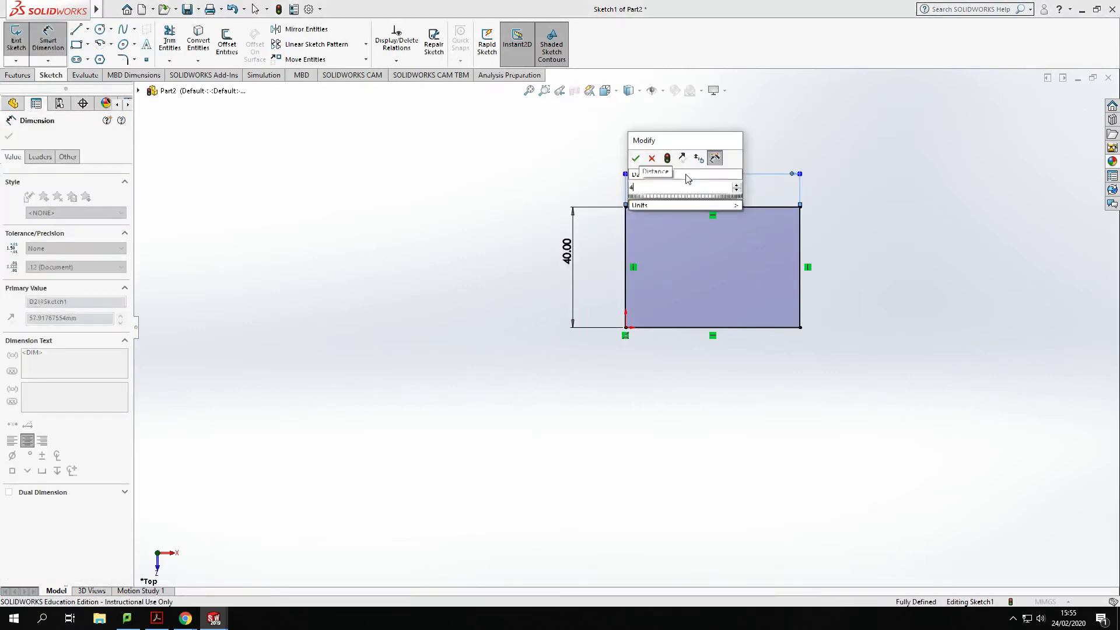
pyautogui.write('40')
pyautogui.press('Return')
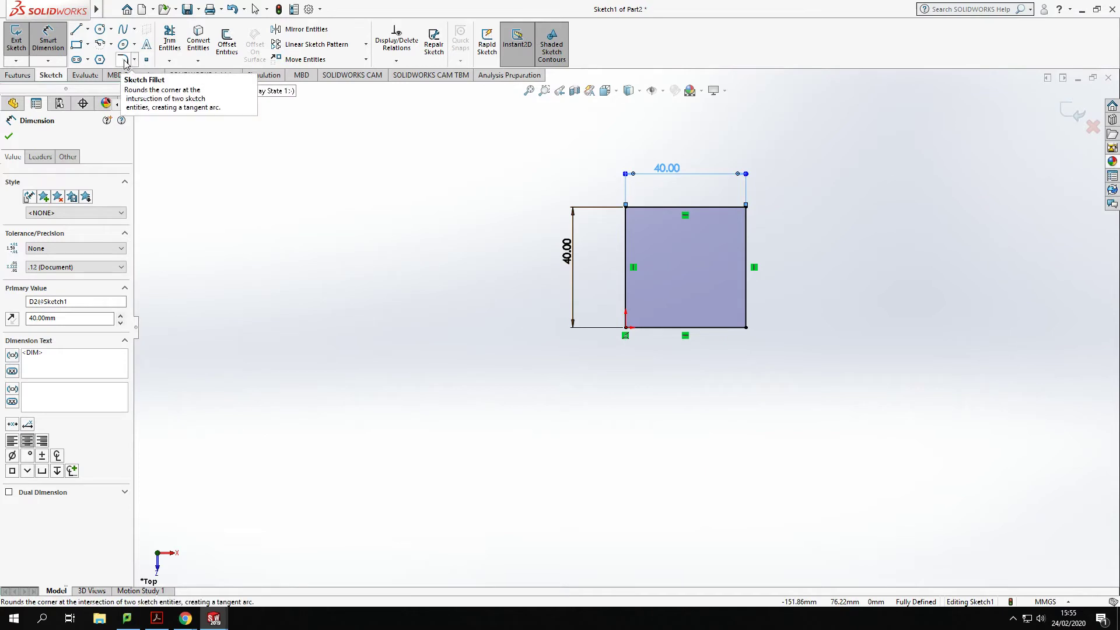
# Step: Apply a 20 mm radius sketch fillet to the square's bottom-right vertex
pyautogui.click(124, 60)
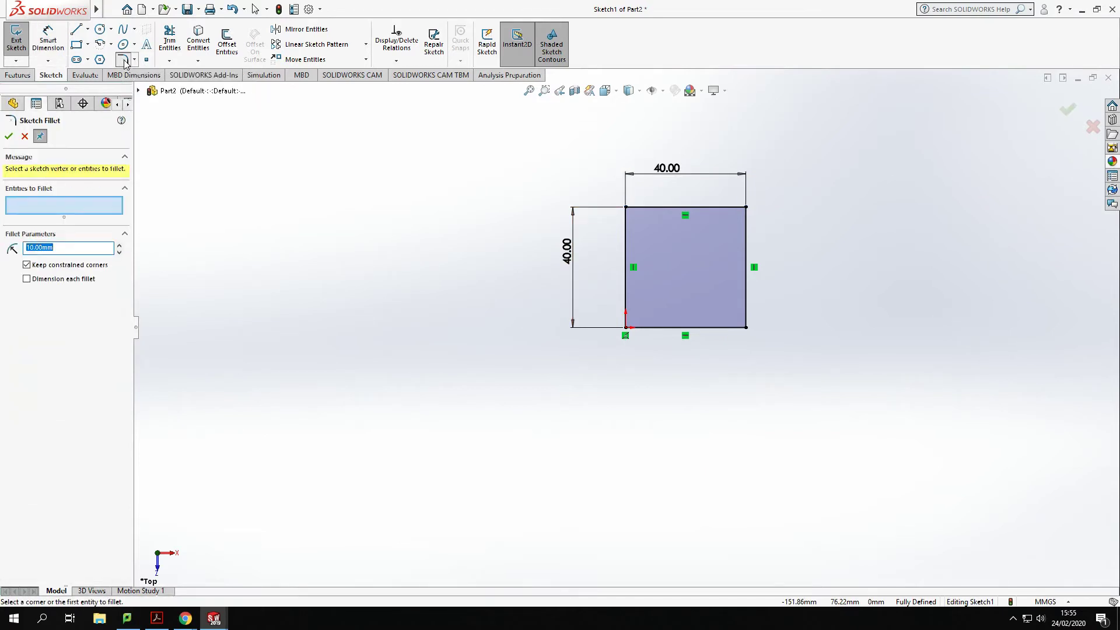
pyautogui.click(747, 329)
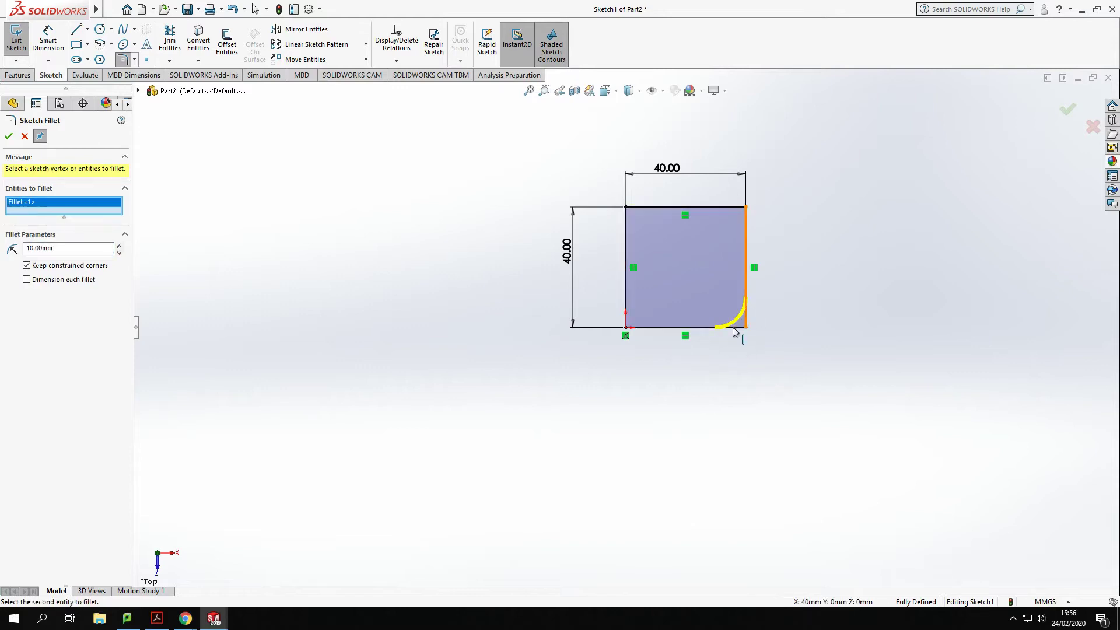
pyautogui.moveTo(55, 248); pyautogui.dragTo(3, 250)
pyautogui.write('20')
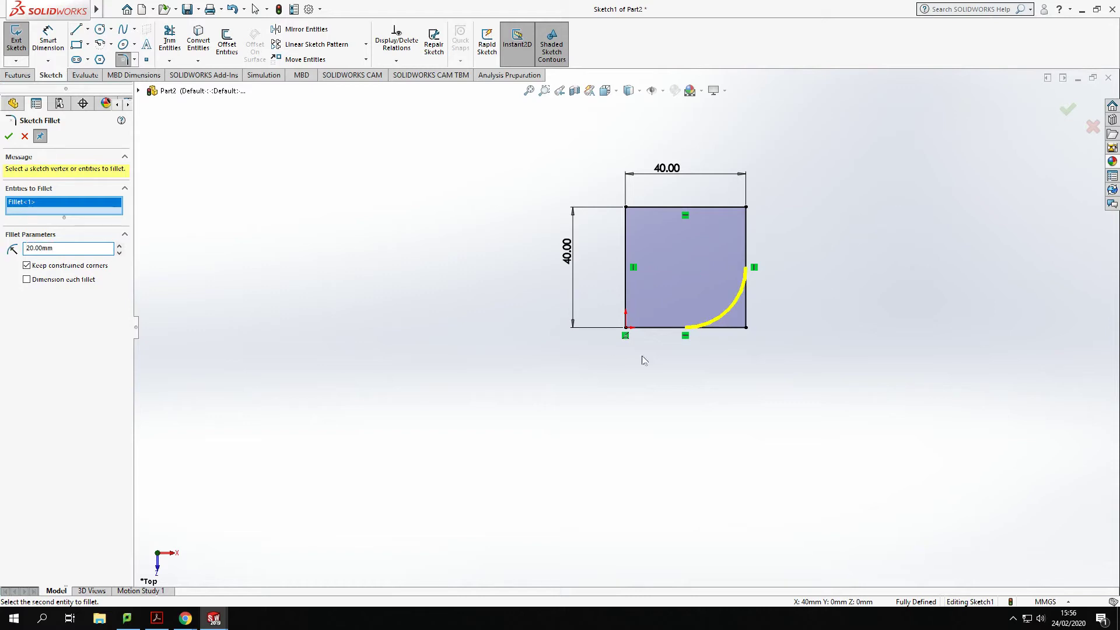
pyautogui.click(9, 136)
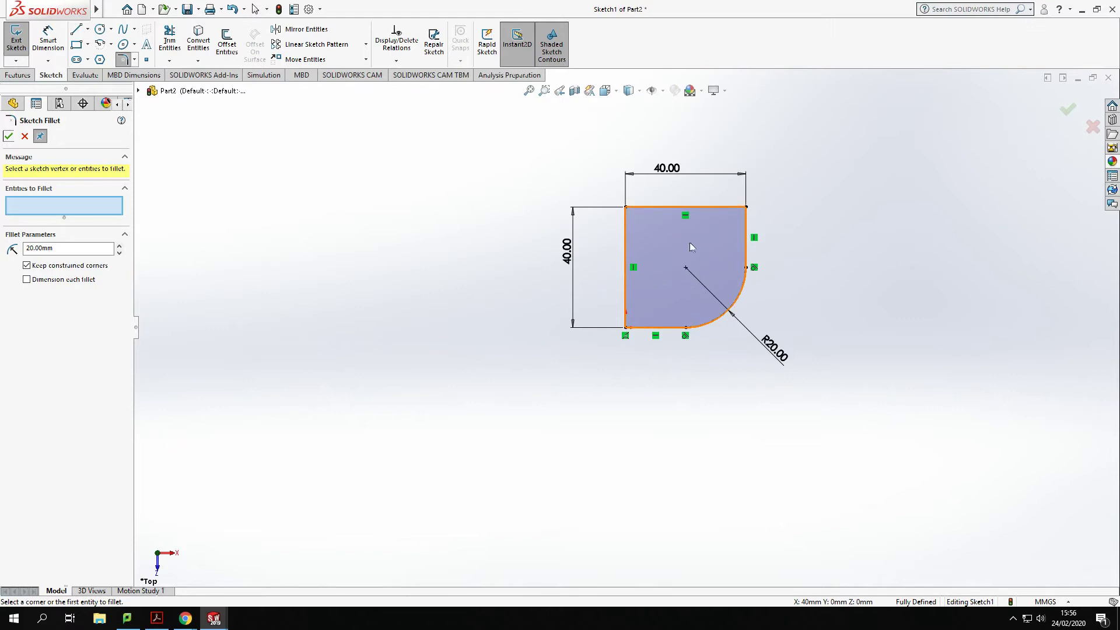
# Step: Draw a circle at the square's centre and dimension its diameter to 20 mm
pyautogui.click(99, 29)
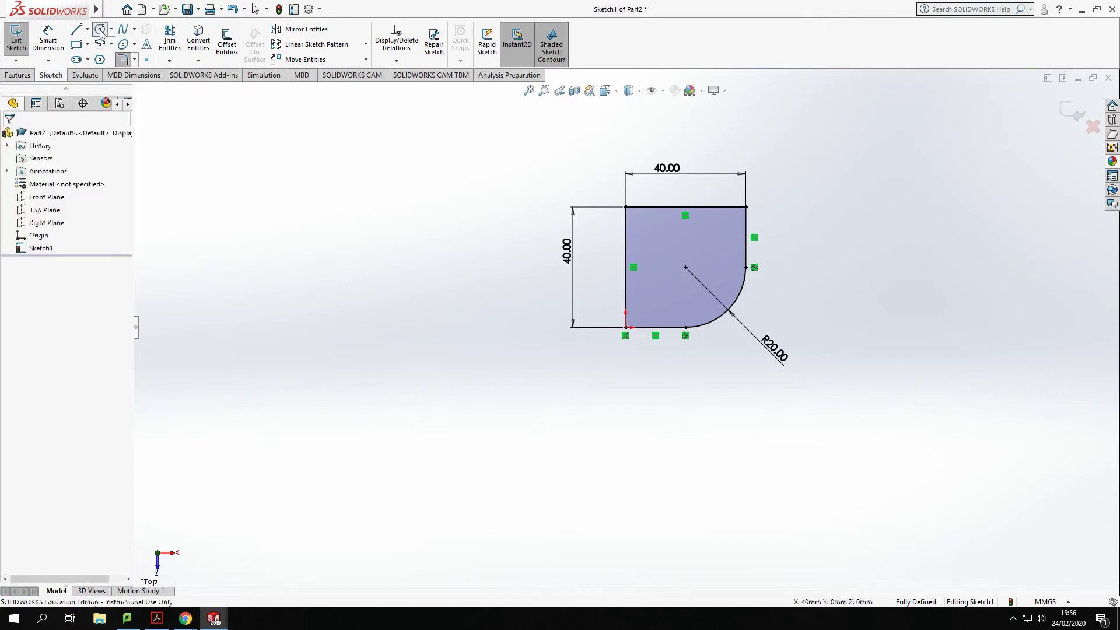
pyautogui.click(686, 267)
pyautogui.click(706, 251)
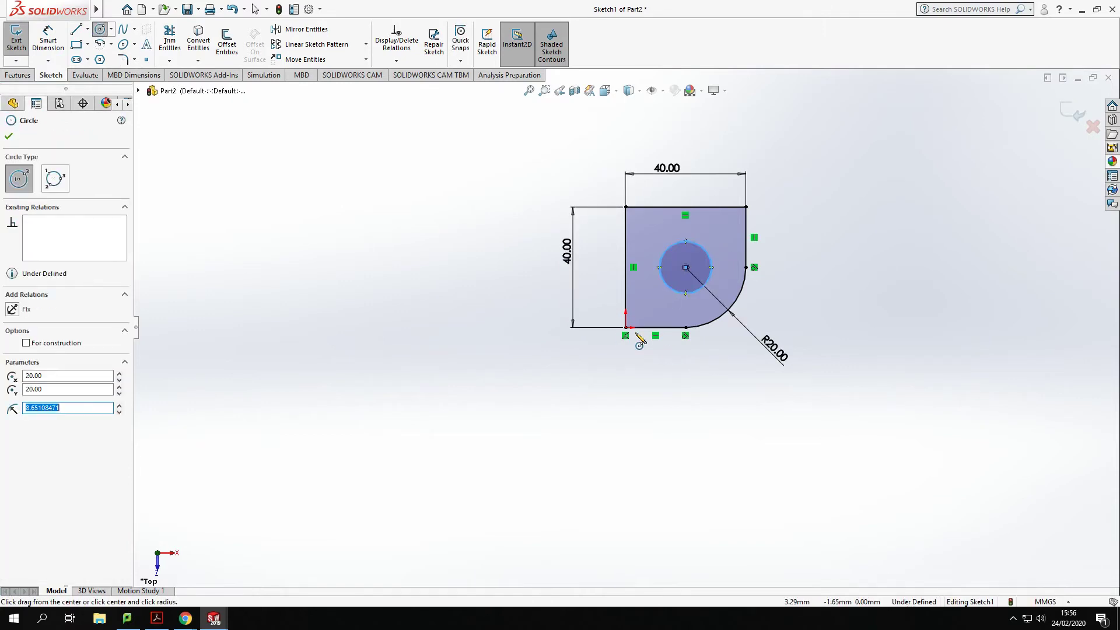
pyautogui.press('d')
pyautogui.click(704, 249)
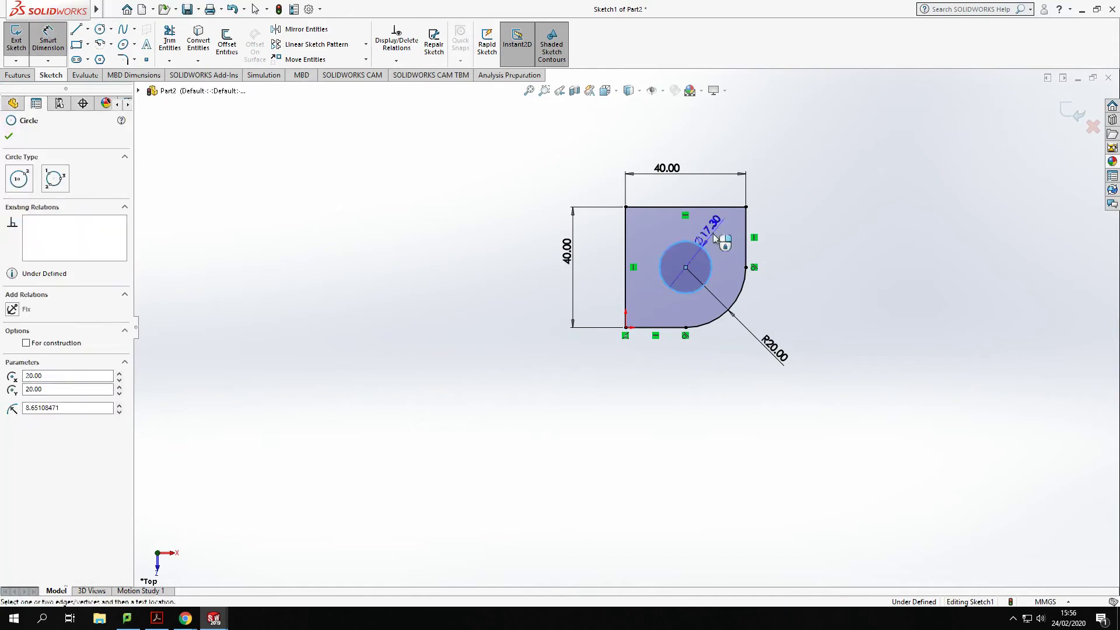
pyautogui.click(723, 236)
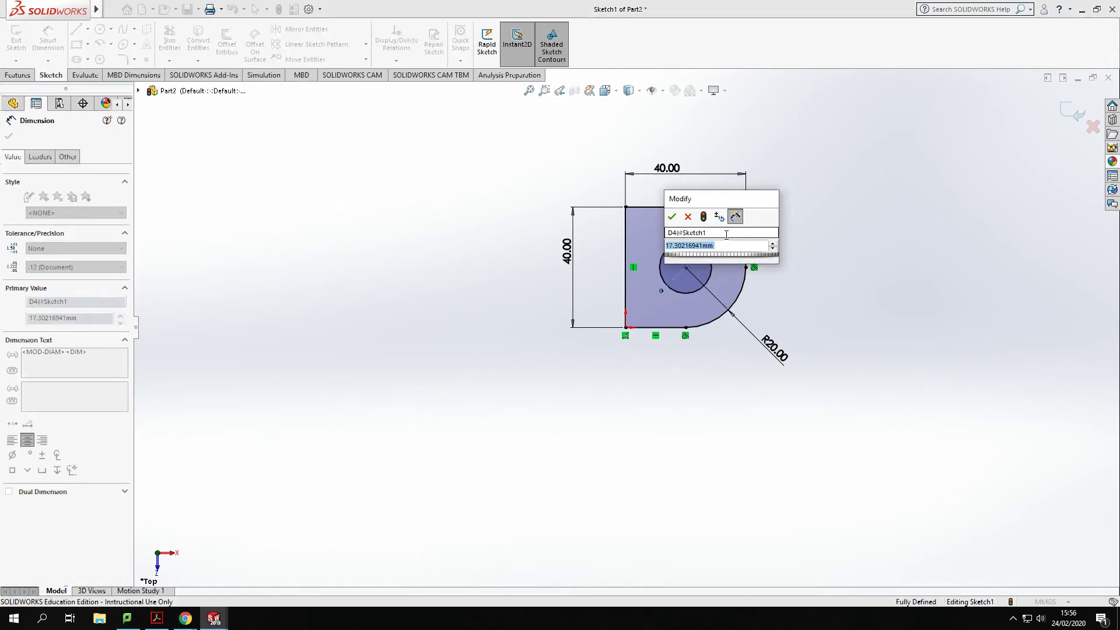
pyautogui.write('20')
pyautogui.press('Return')
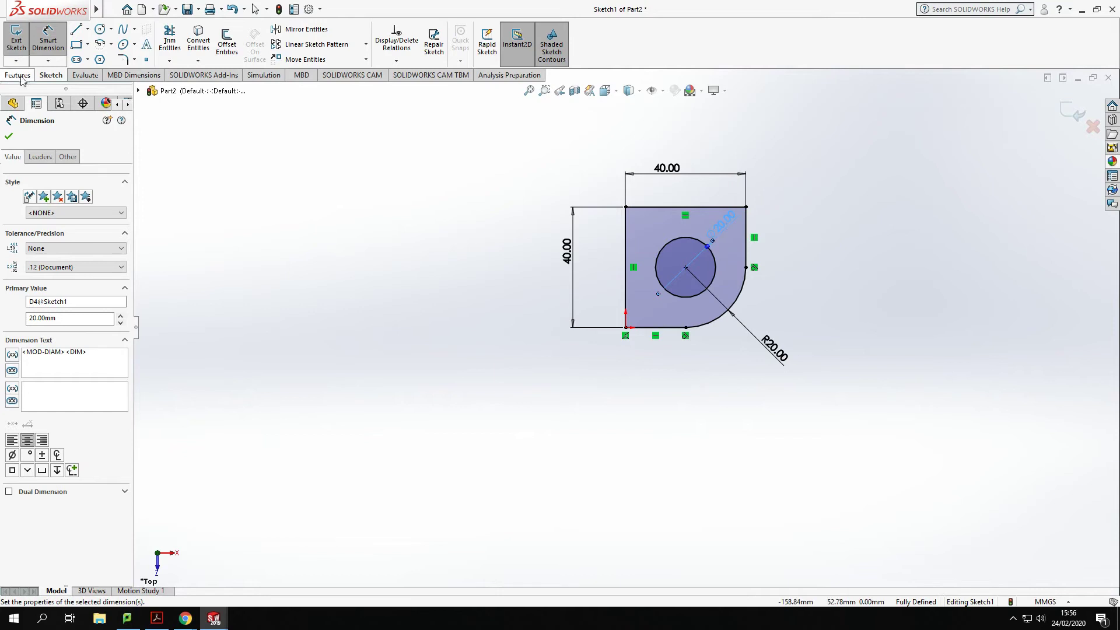
pyautogui.click(20, 79)
# Step: Extrude the sketch as a 40 mm Blind boss, creating Boss-Extrude1 with the hole
pyautogui.click(22, 40)
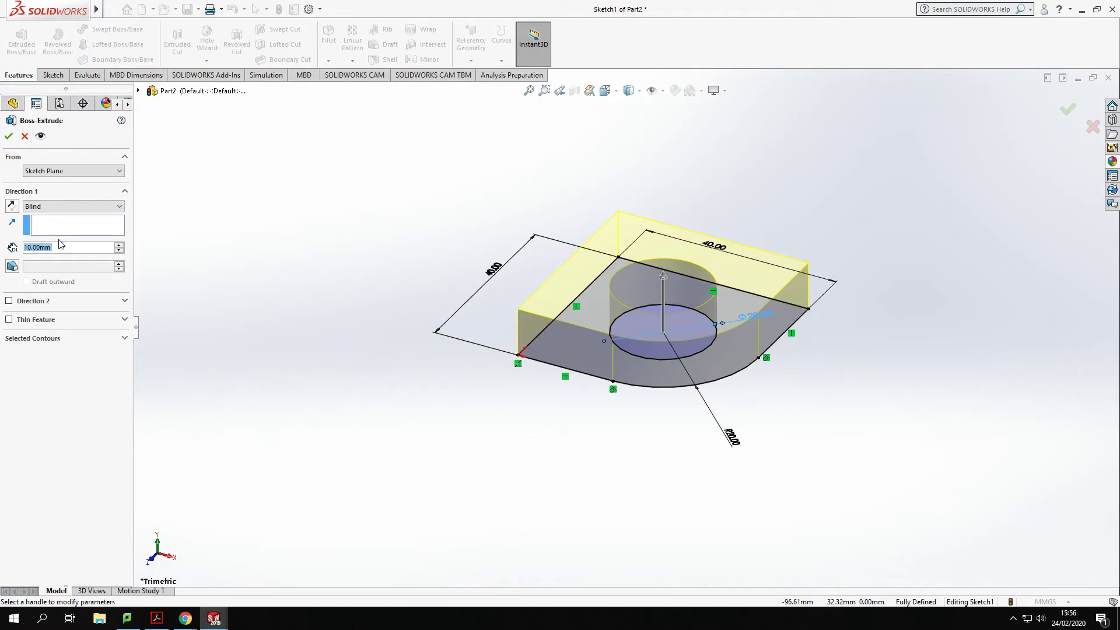
pyautogui.write('40')
pyautogui.press('Return')
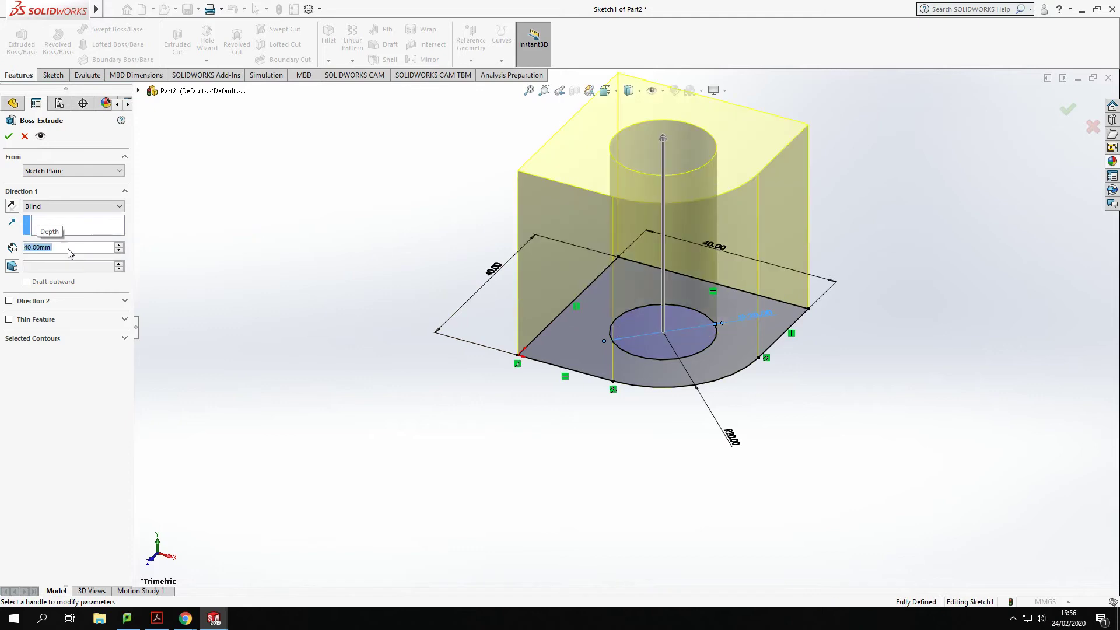
pyautogui.scroll(3, 814, 135)
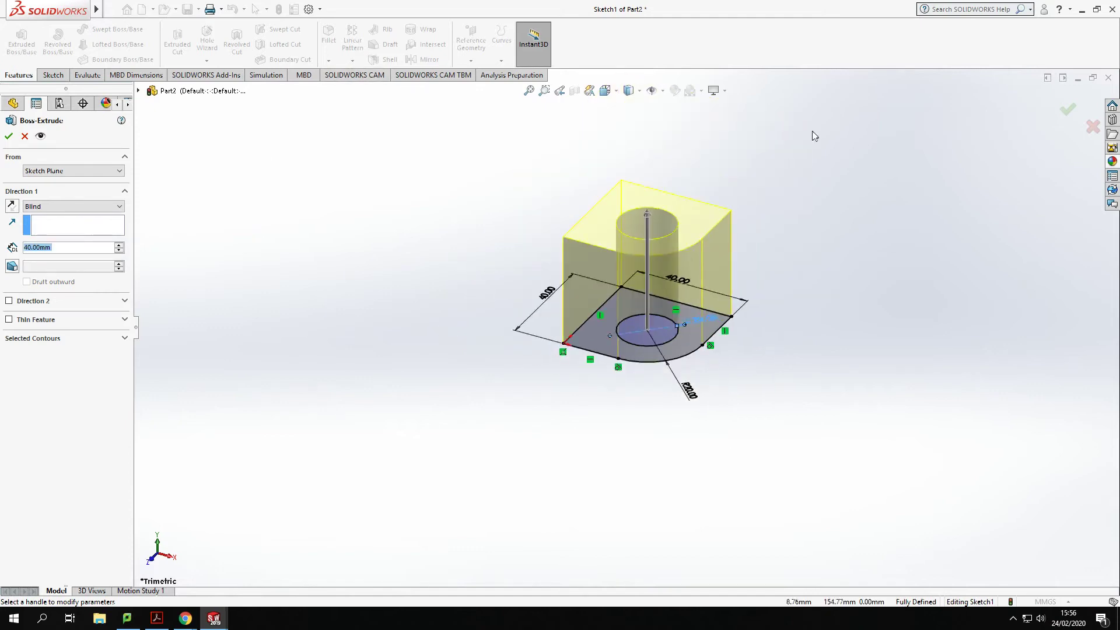
pyautogui.scroll(-3, 814, 135)
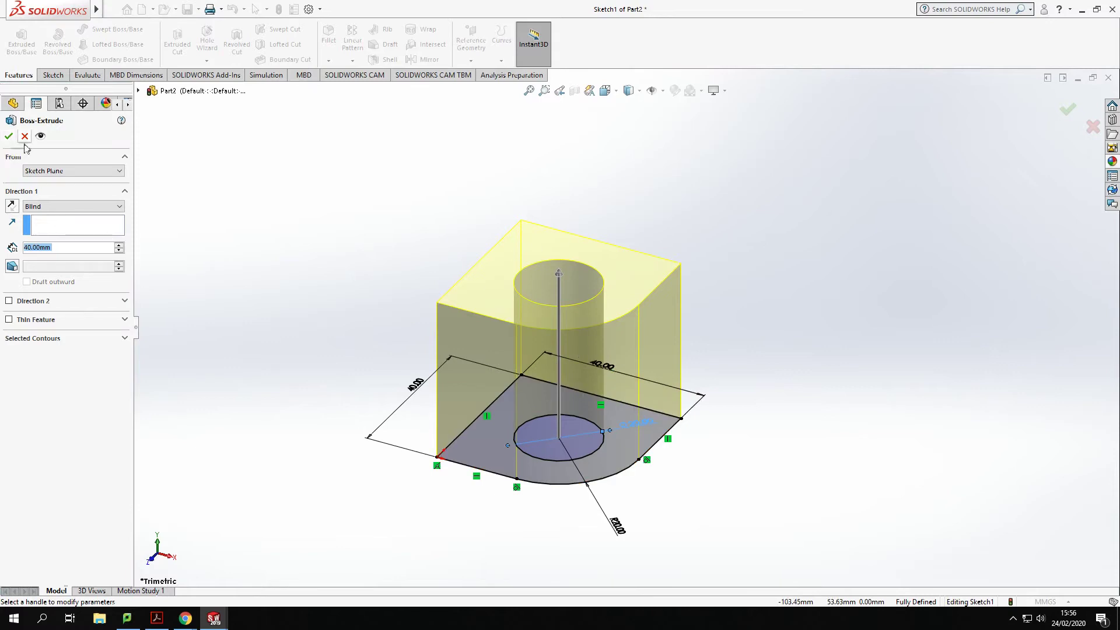
pyautogui.click(7, 138)
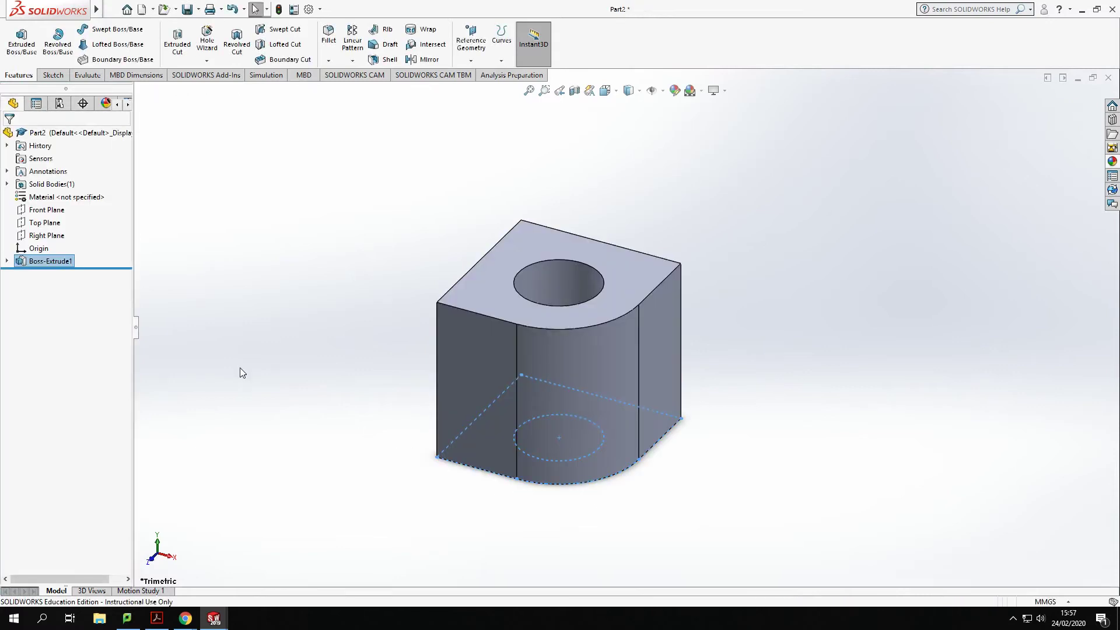
pyautogui.click(800, 307)
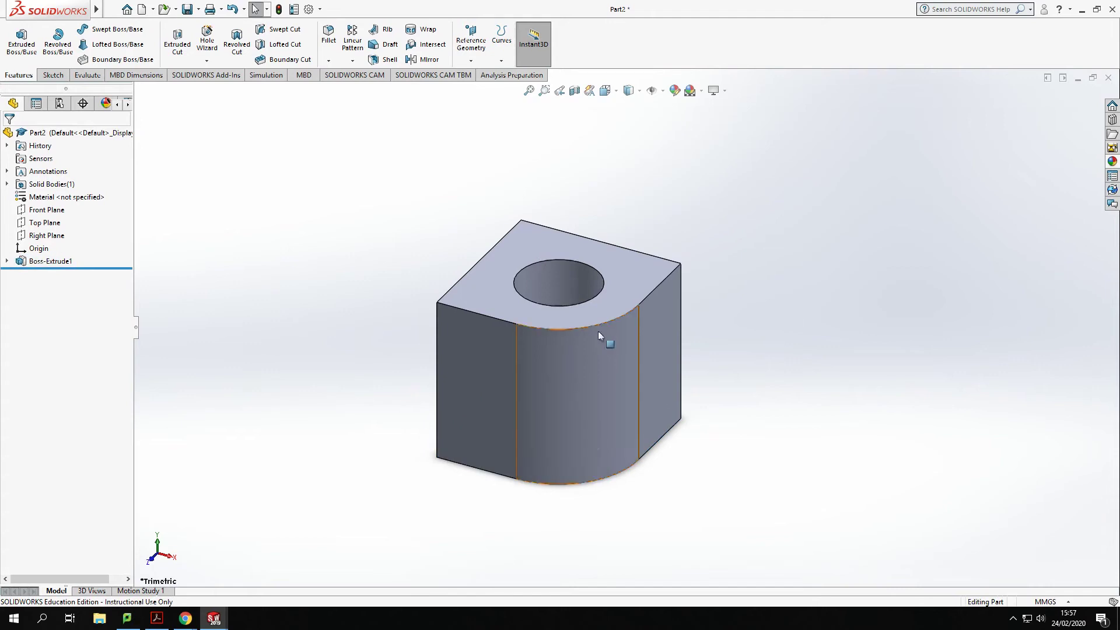
# Step: On the block's top face, sketch a corner rectangle spanning the hole and rounded corner in Top view
pyautogui.click(619, 268)
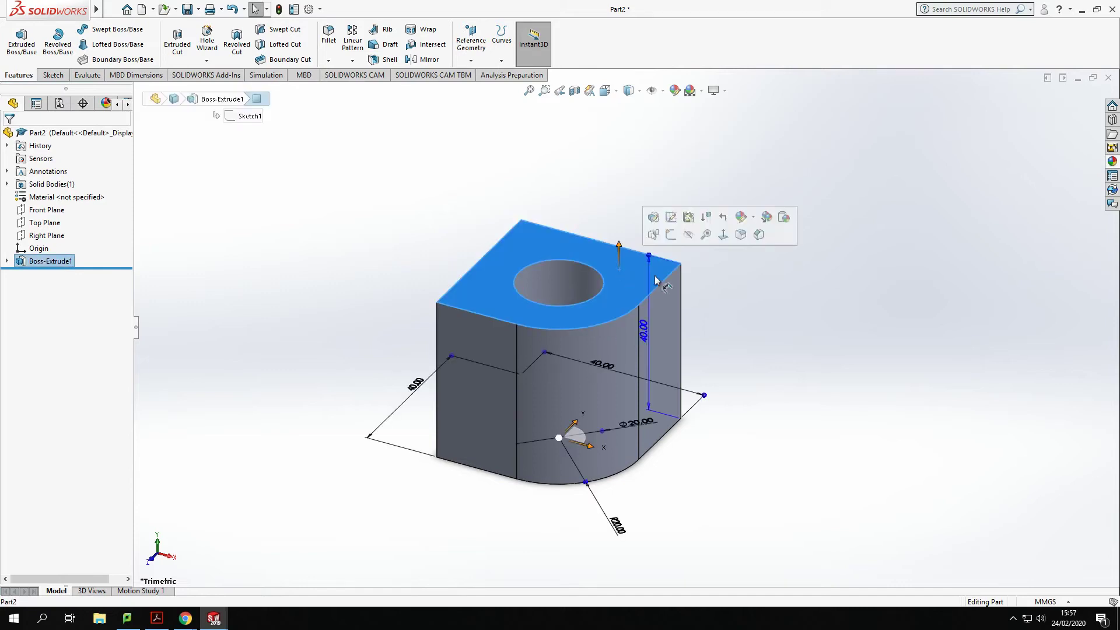
pyautogui.click(670, 218)
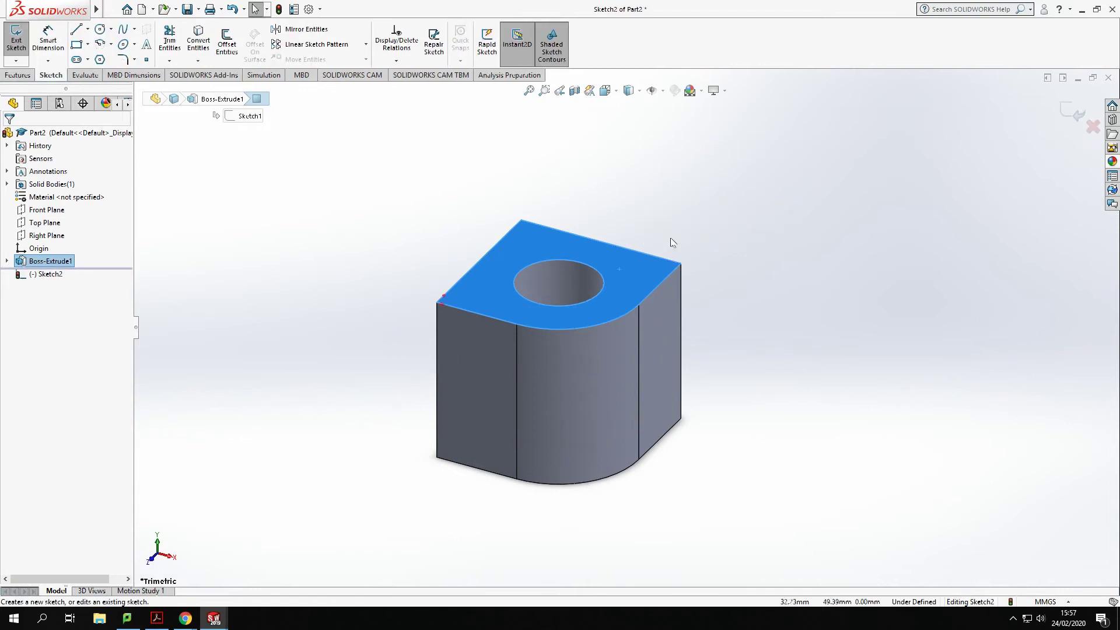
pyautogui.click(77, 44)
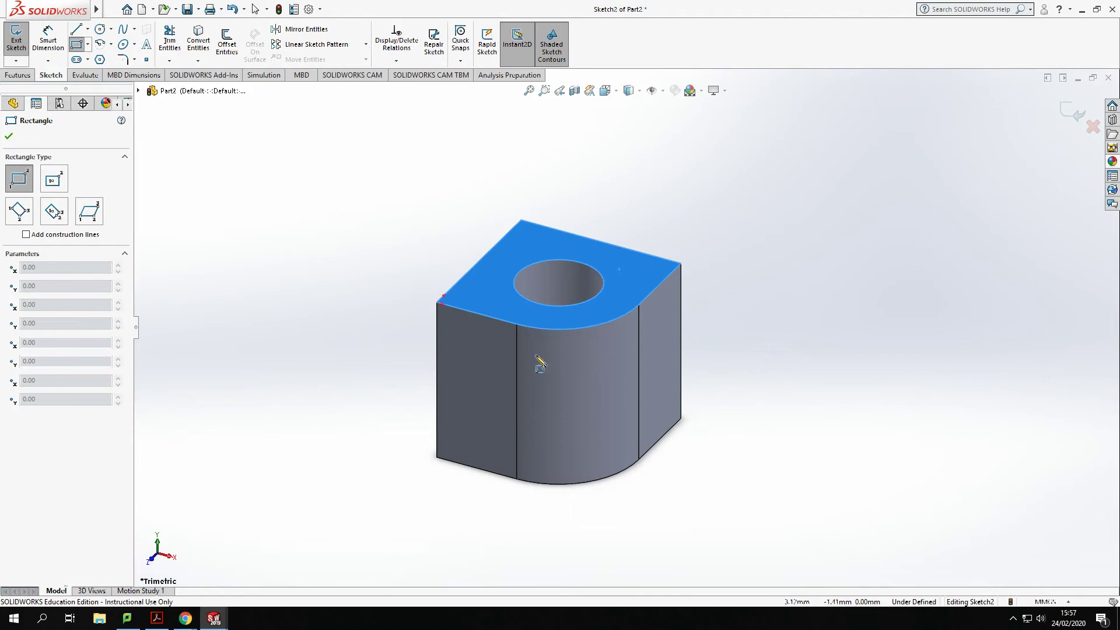
pyautogui.press('space')
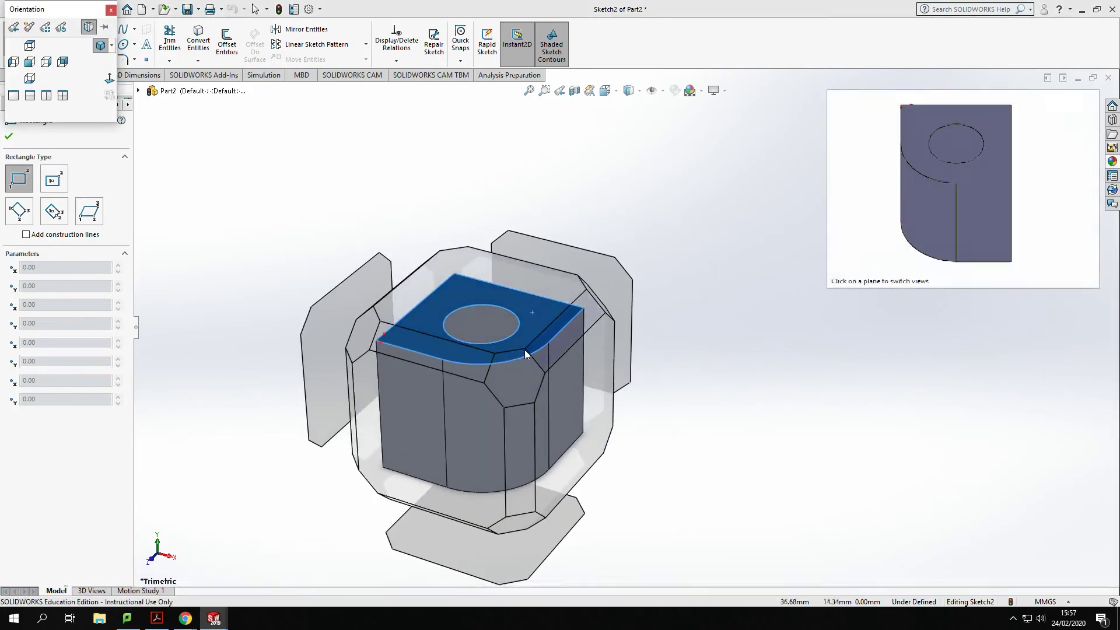
pyautogui.click(520, 281)
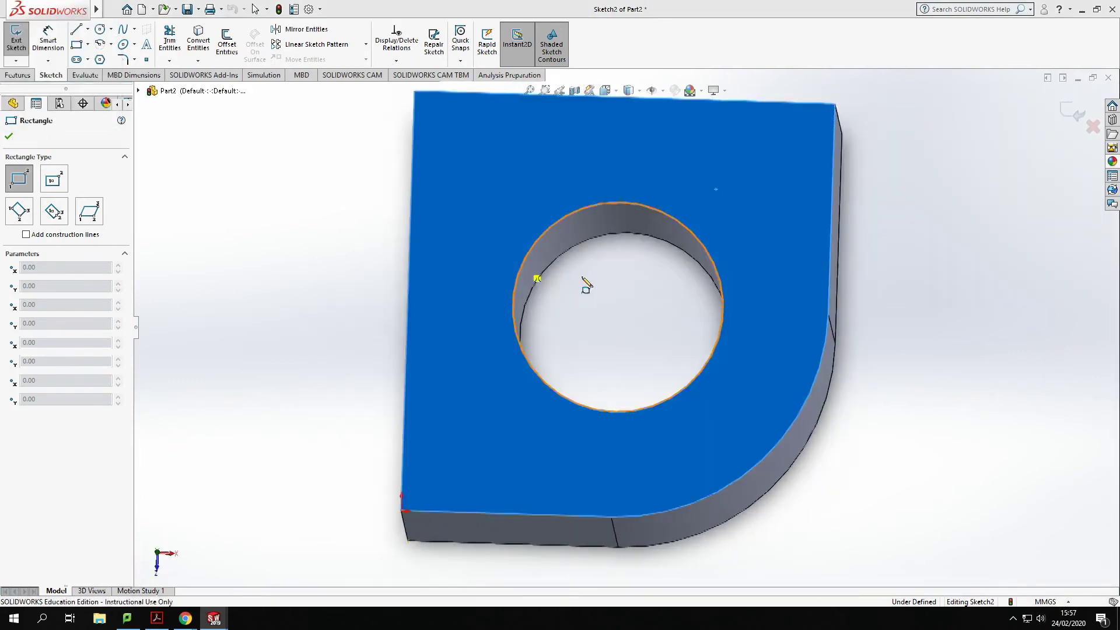
pyautogui.click(491, 185)
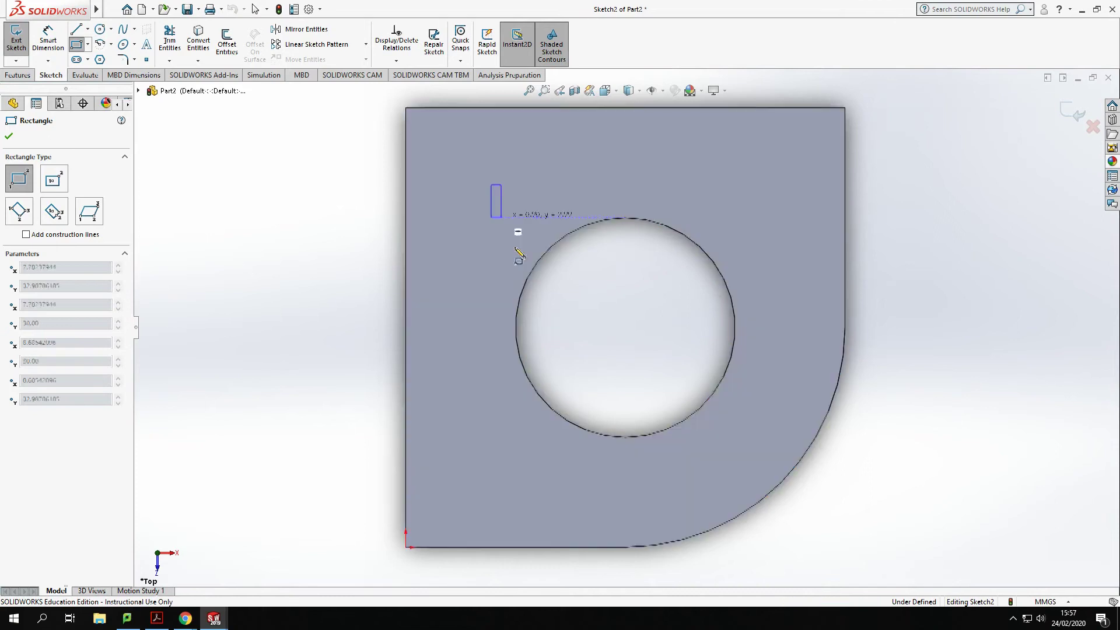
pyautogui.click(846, 547)
pyautogui.press('Escape')
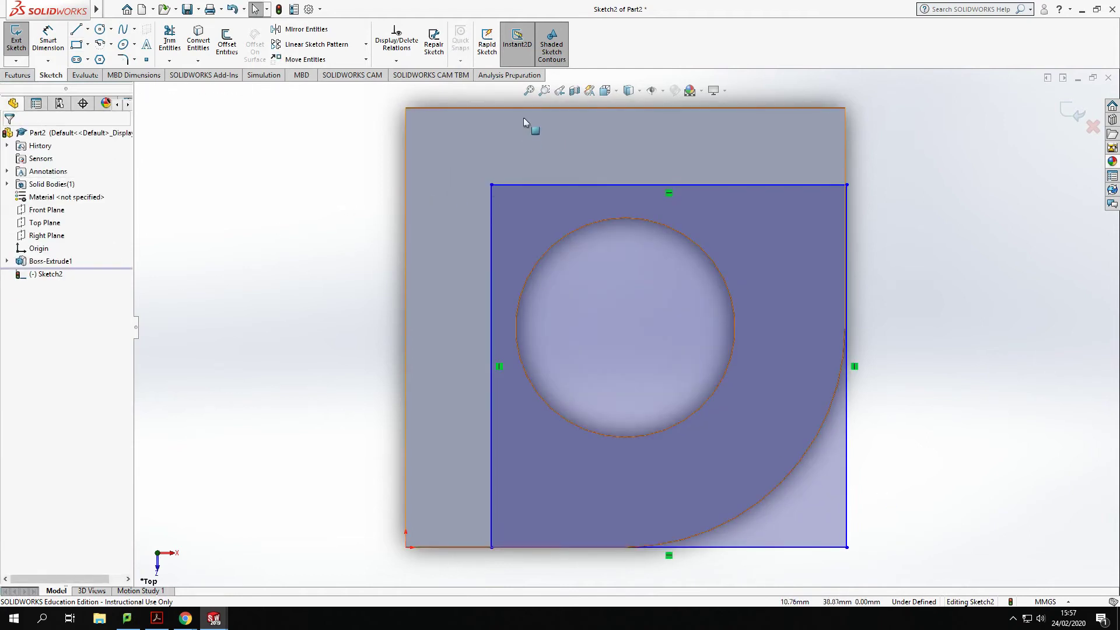
# Step: Dimension the rectangle 10 mm from the face's top edge and 10 mm from its left edge
pyautogui.click(40, 40)
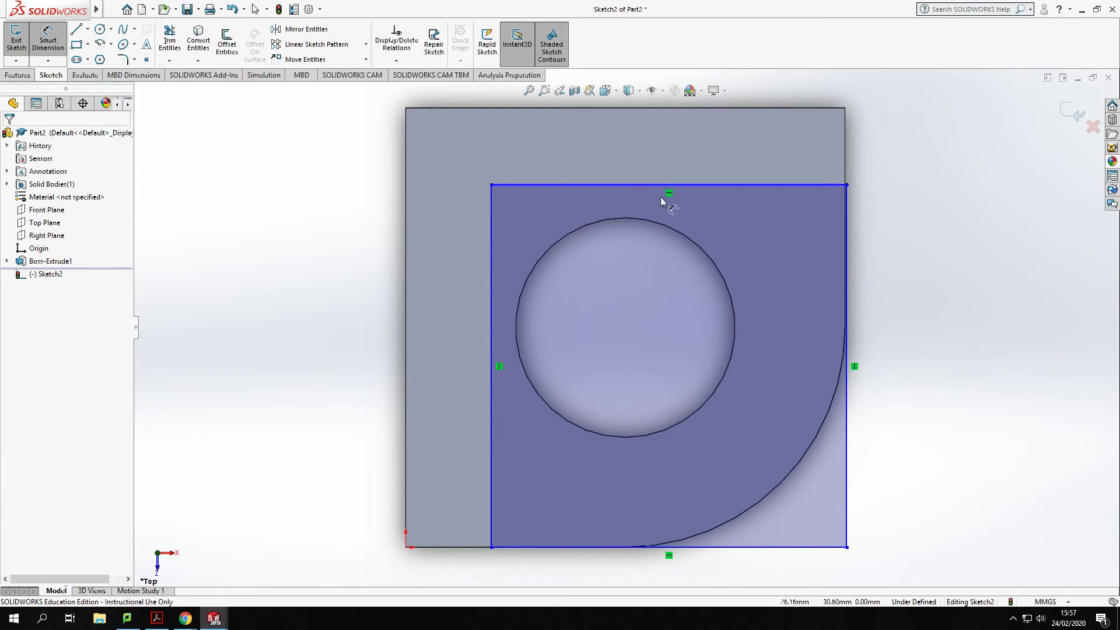
pyautogui.click(614, 185)
pyautogui.click(625, 109)
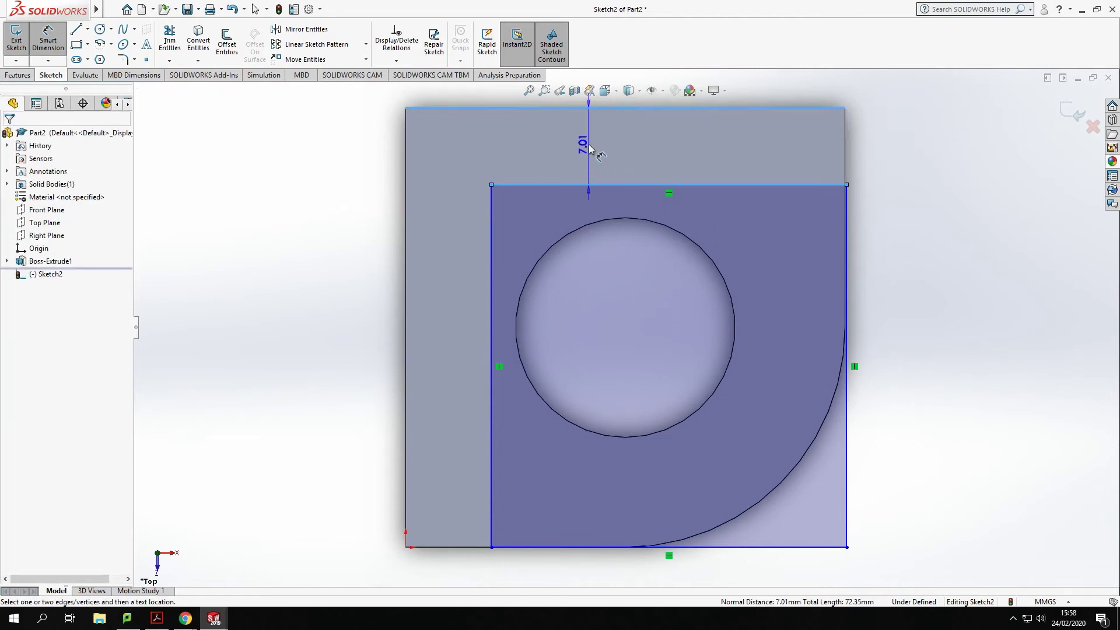
pyautogui.click(588, 143)
pyautogui.write('10')
pyautogui.press('Return')
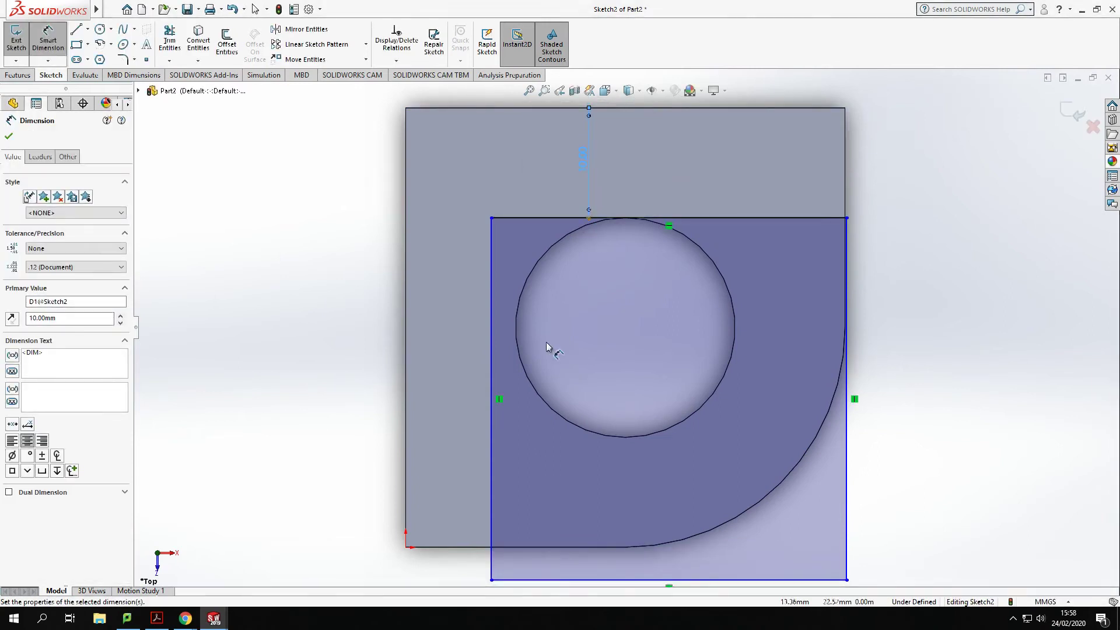
pyautogui.click(493, 355)
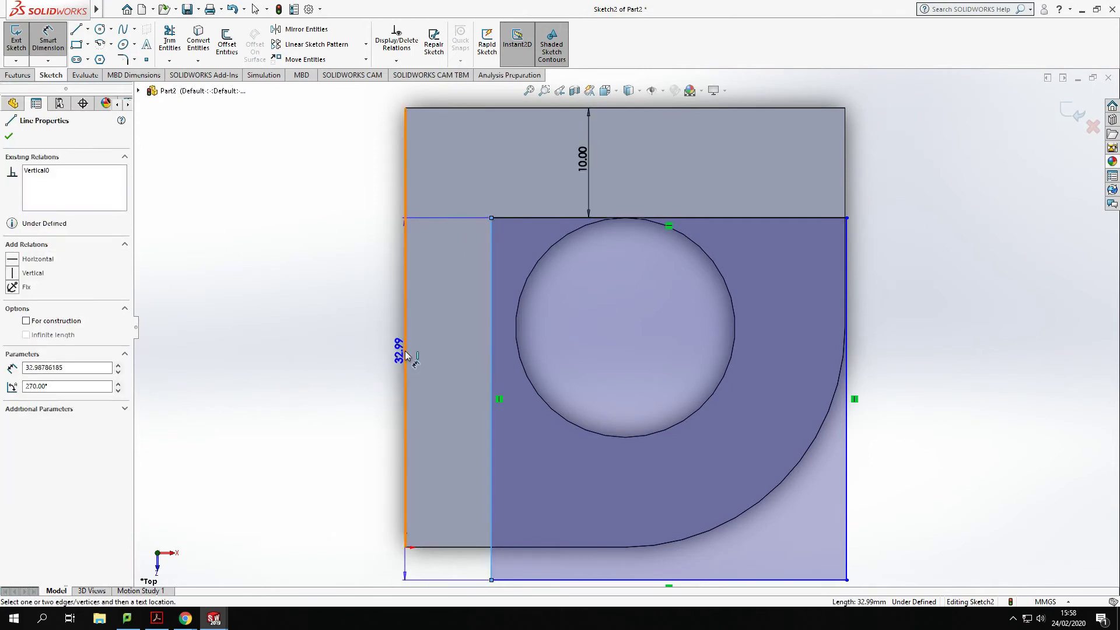
pyautogui.click(406, 355)
pyautogui.click(432, 387)
pyautogui.write('10')
pyautogui.press('Return')
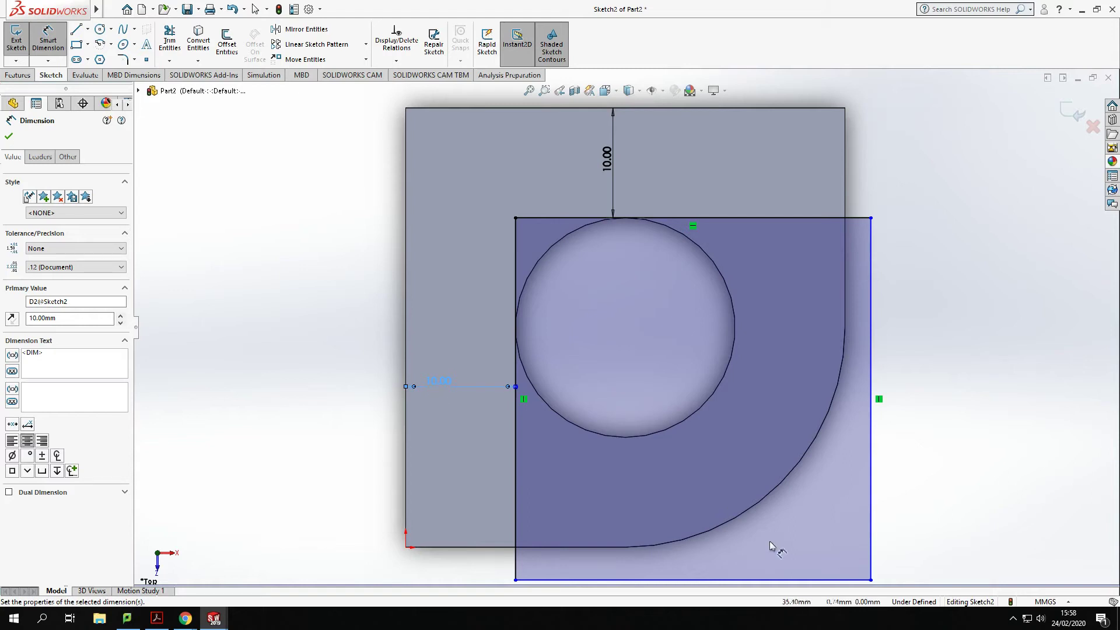
# Step: Set the rectangle's height and width to 30 mm each
pyautogui.click(516, 470)
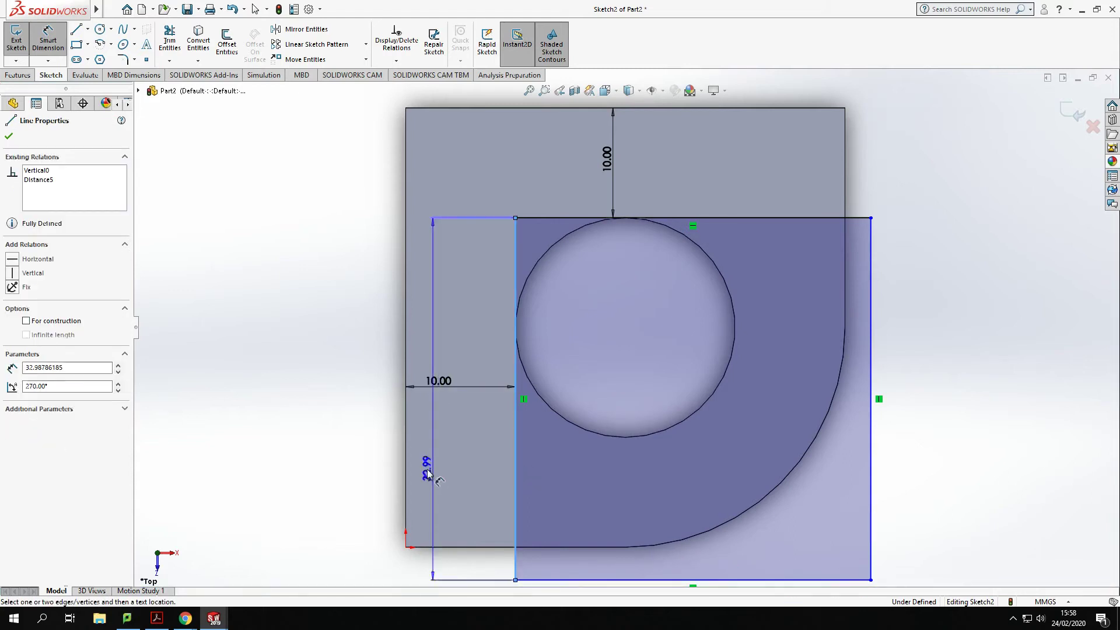
pyautogui.click(343, 473)
pyautogui.press('Return')
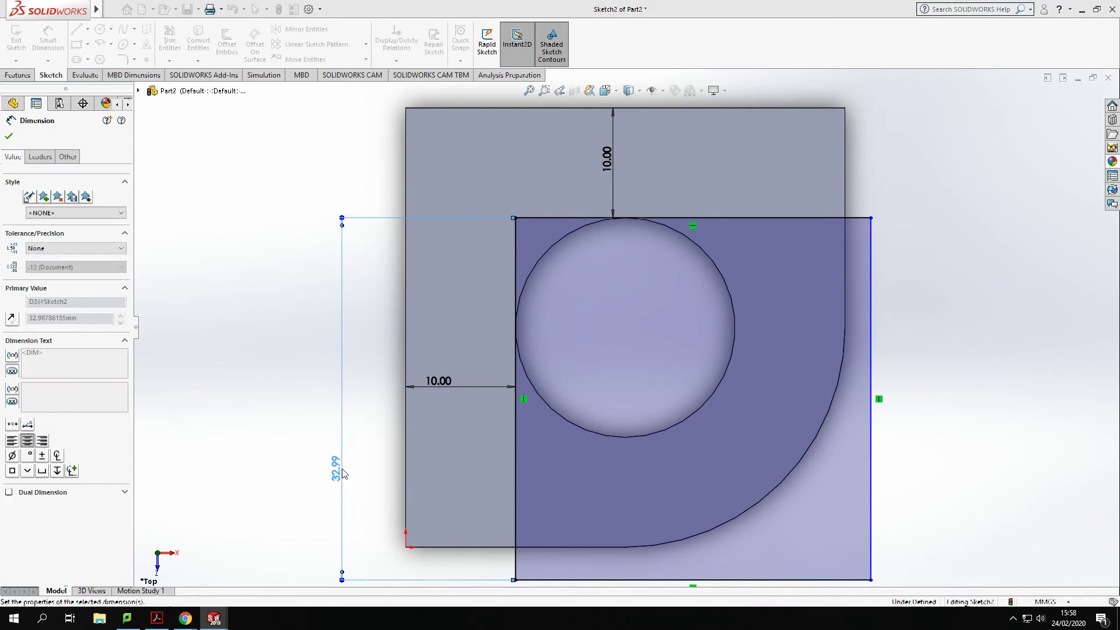
pyautogui.click(843, 219)
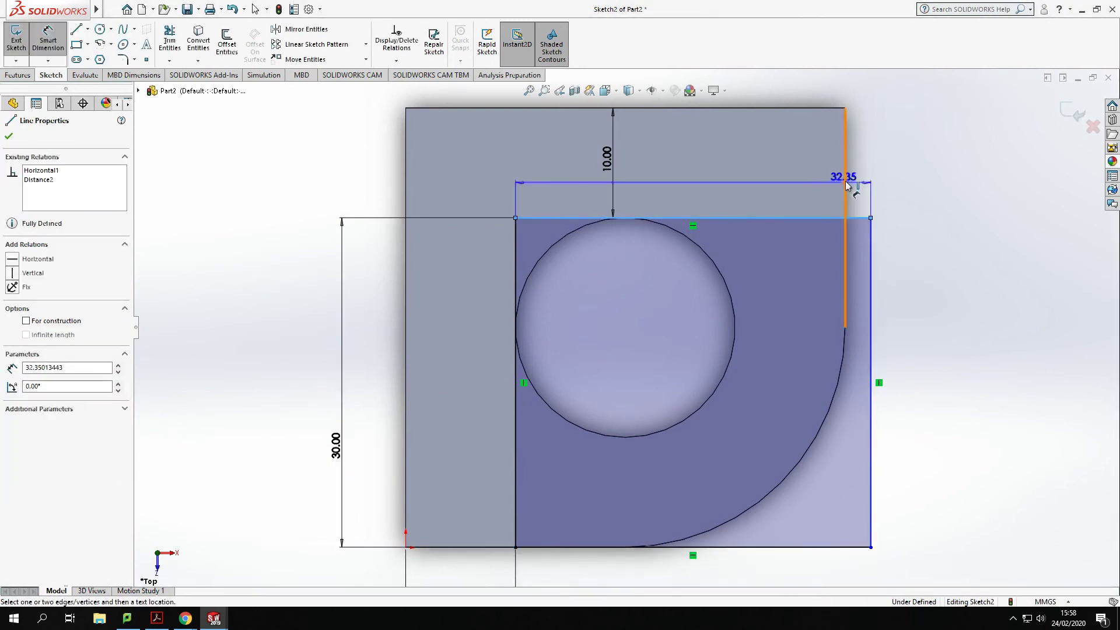
pyautogui.click(916, 155)
pyautogui.write('30')
pyautogui.press('Return')
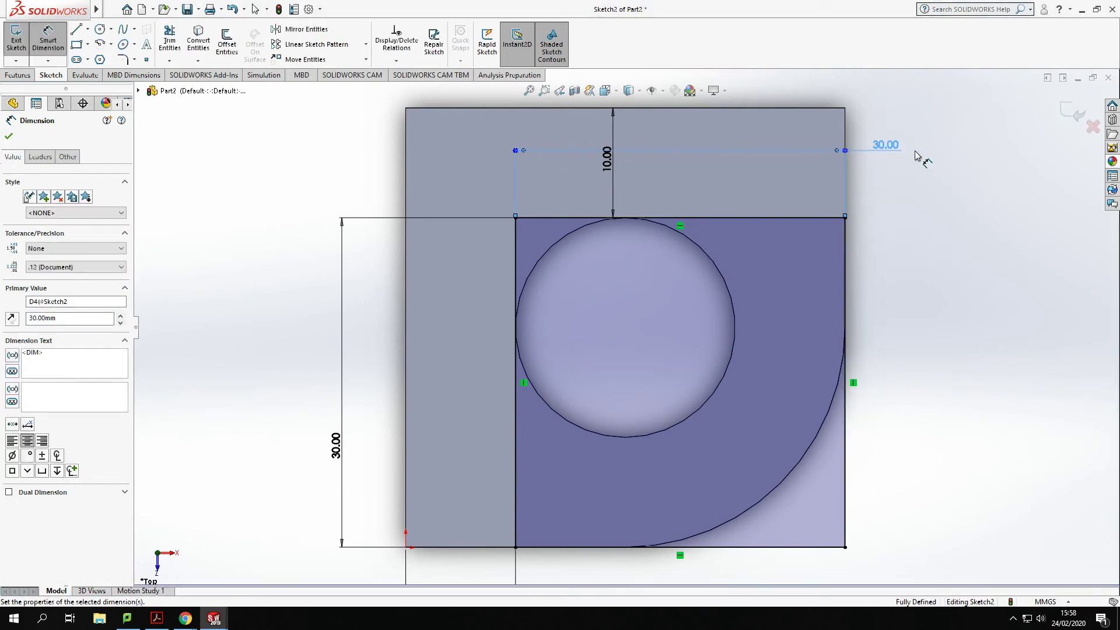
pyautogui.press('Escape')
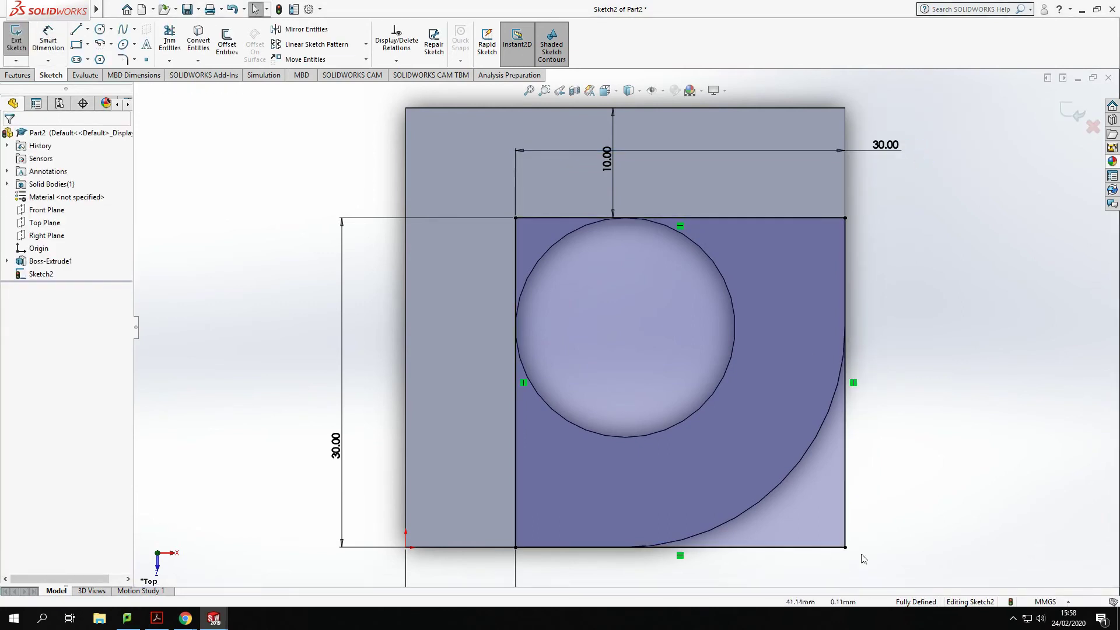
pyautogui.scroll(-2, 766, 432)
pyautogui.keyDown('ctrl'); pyautogui.moveTo(665, 256); pyautogui.dragTo(597, 216, button='middle'); pyautogui.keyUp('ctrl')
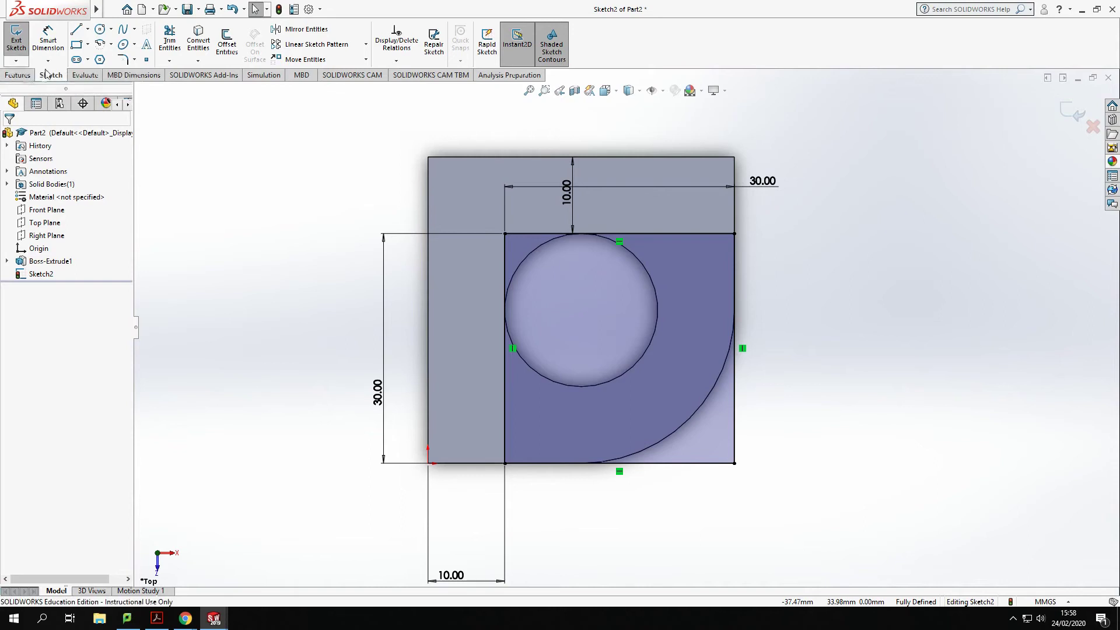
# Step: Create a 20 mm Blind Extruded Cut from the square sketch to form the pocket
pyautogui.click(18, 76)
pyautogui.click(177, 43)
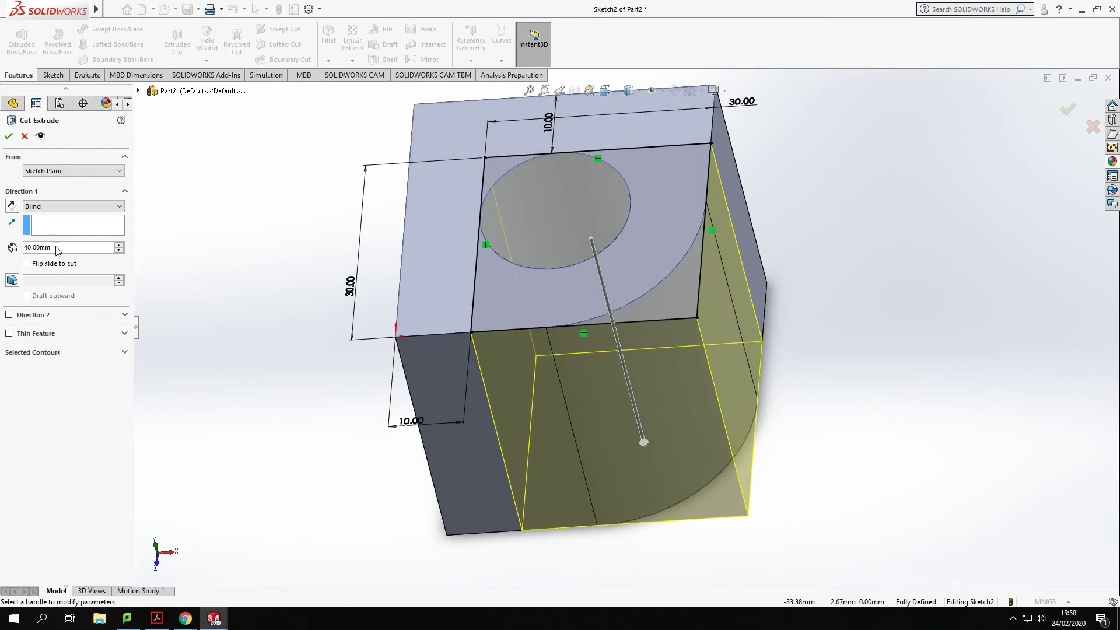
pyautogui.click(57, 247)
pyautogui.write('20')
pyautogui.press('Return')
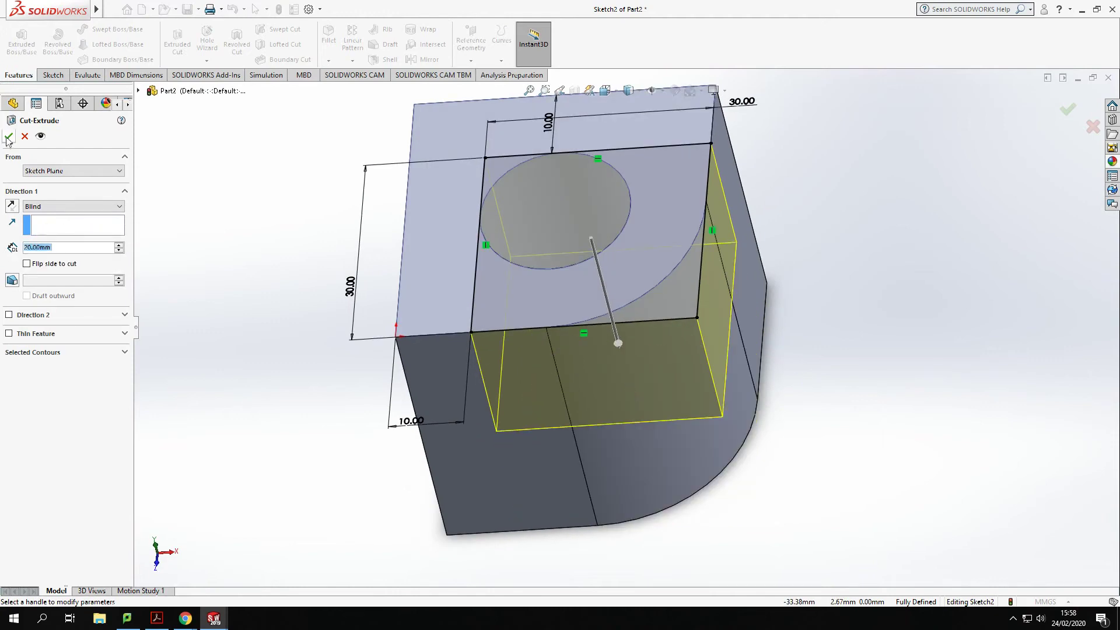
pyautogui.press('Return')
pyautogui.moveTo(799, 287); pyautogui.dragTo(588, 163, button='middle')
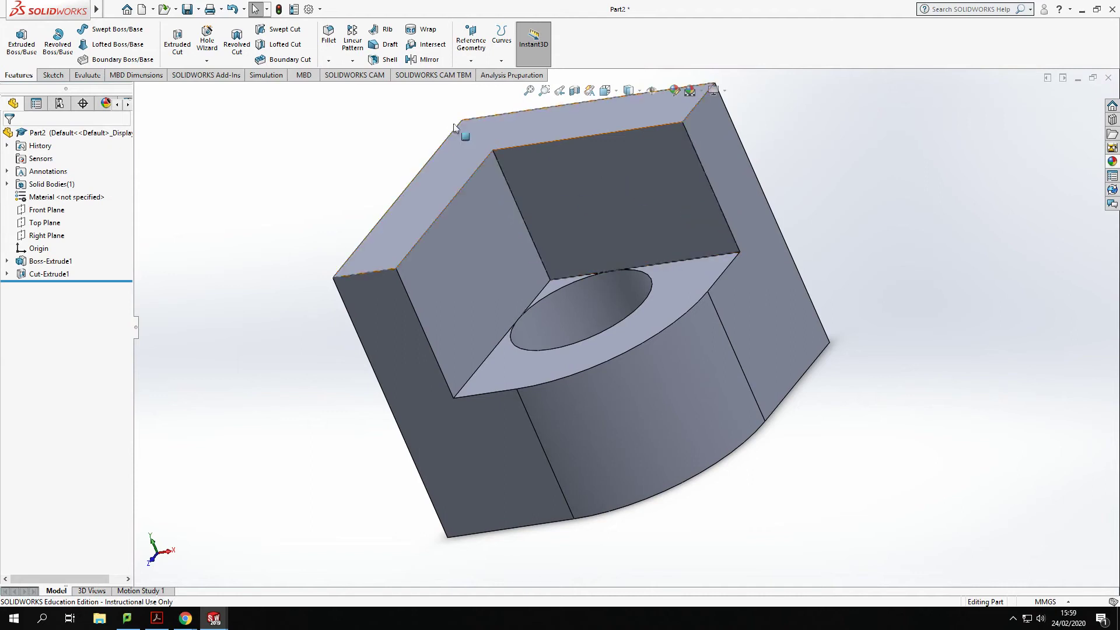
# Step: Start Sketch3 on the pocket's inner wall and draw lines up the right edge, inward, and down
pyautogui.click(608, 208)
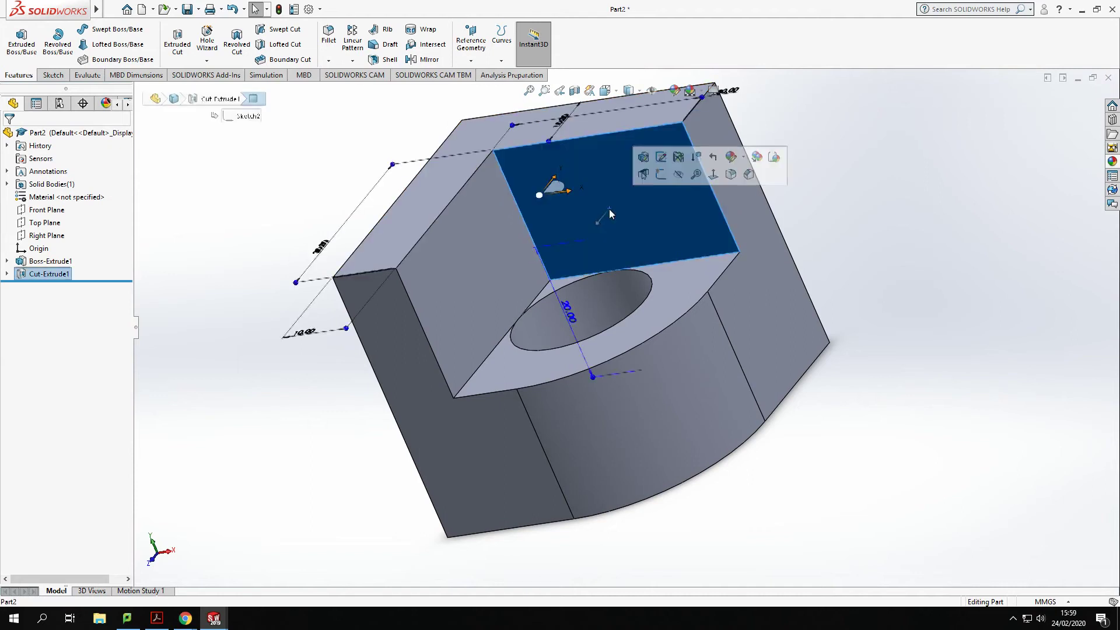
pyautogui.click(661, 176)
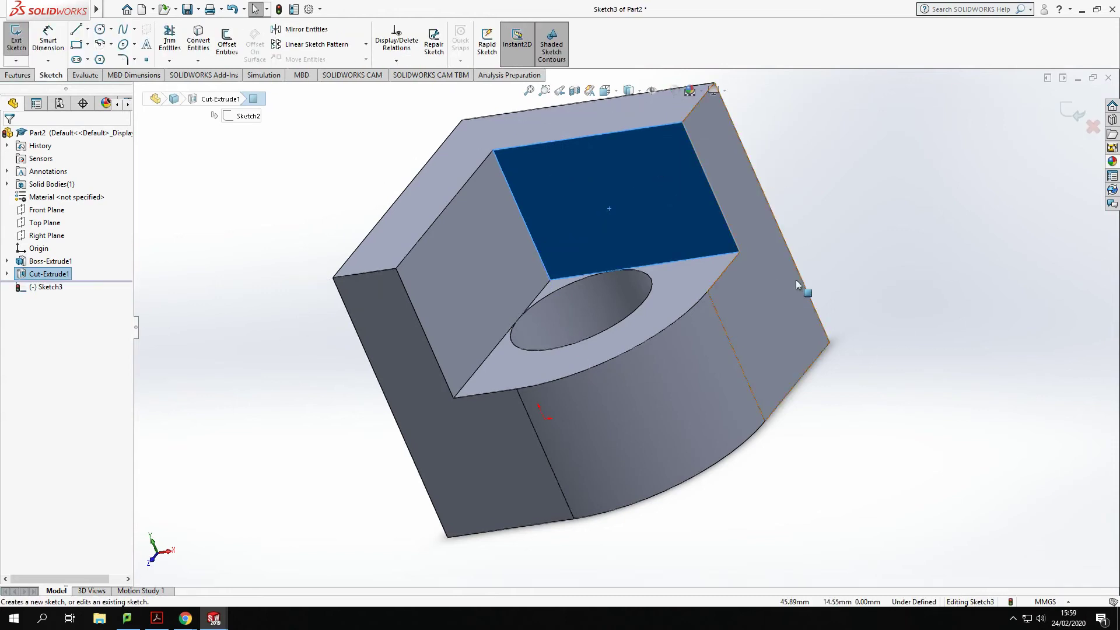
pyautogui.click(76, 30)
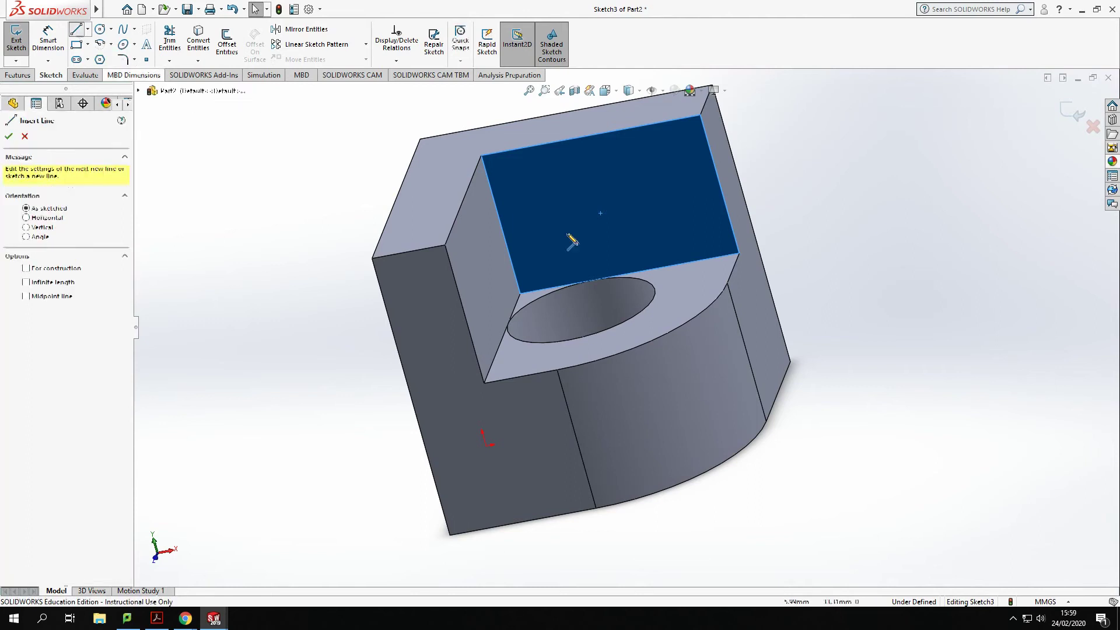
pyautogui.click(739, 255)
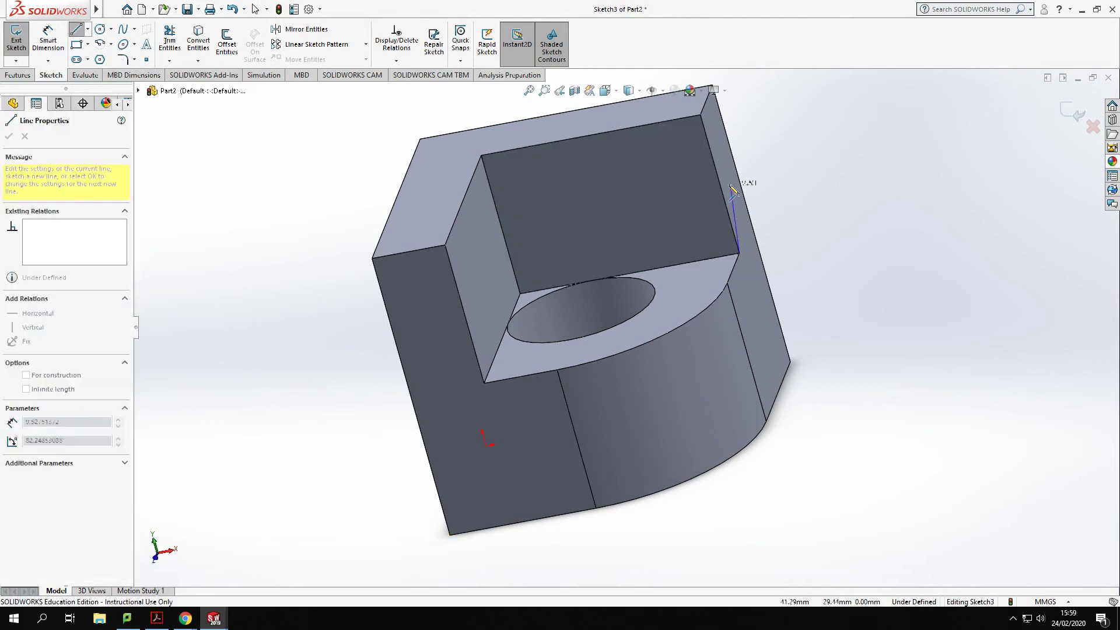
pyautogui.click(720, 181)
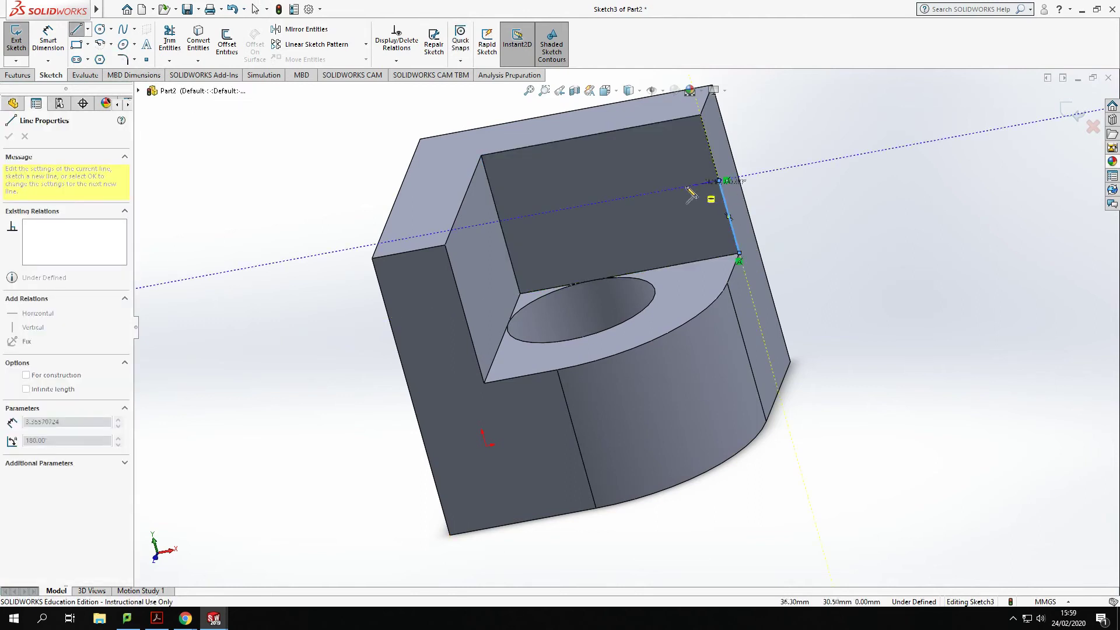
pyautogui.click(651, 193)
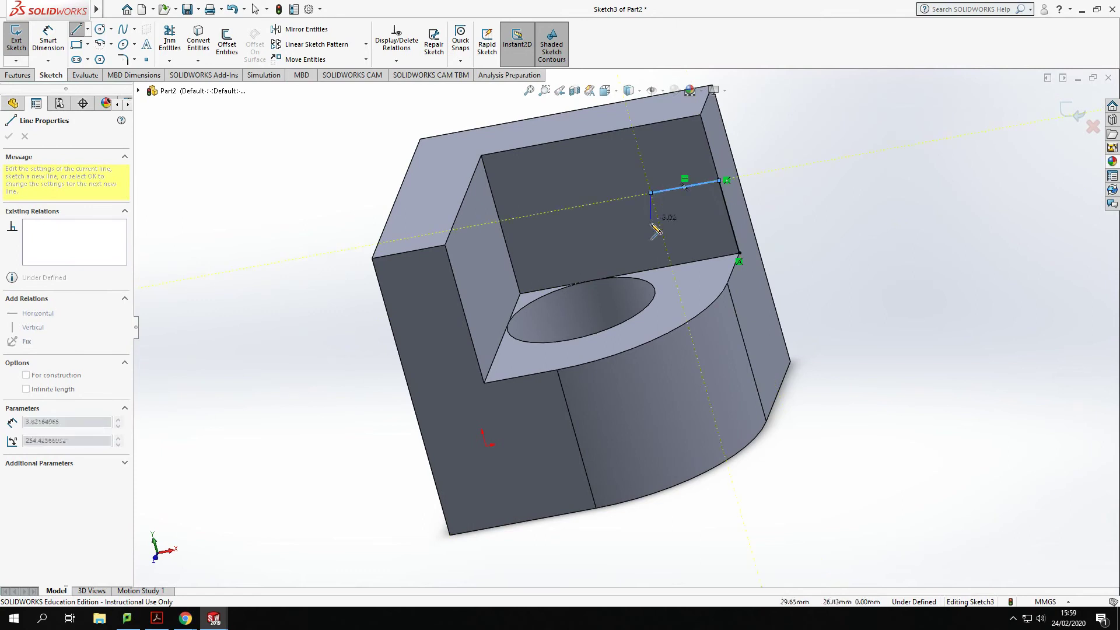
pyautogui.click(671, 265)
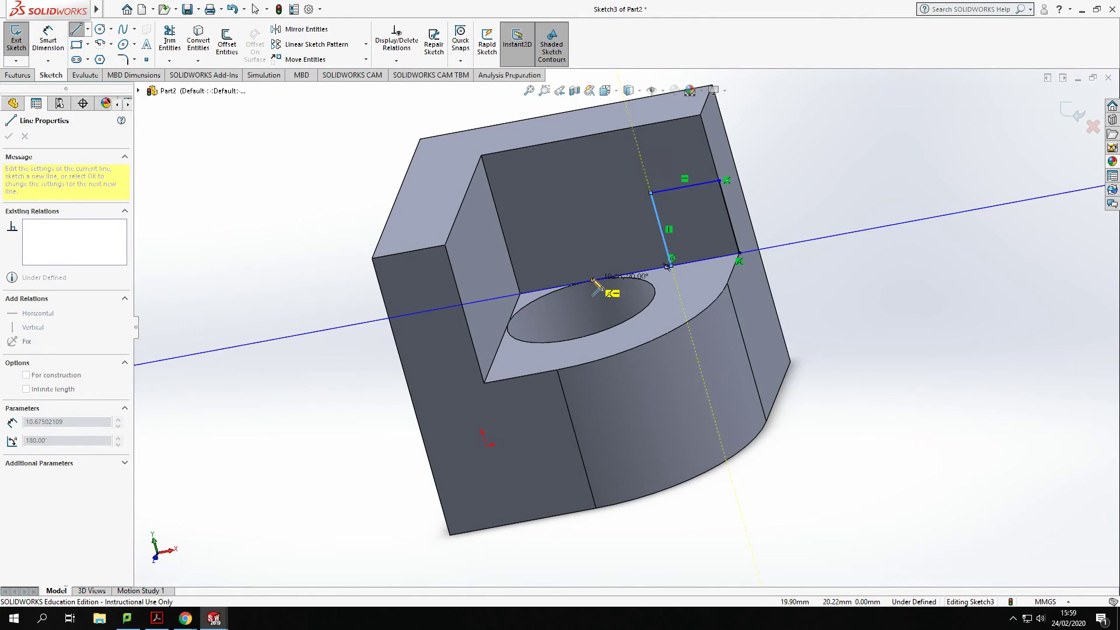
# Step: Continue the outline along the bottom, up a short riser and a slanted edge, closing it at the top
pyautogui.click(593, 281)
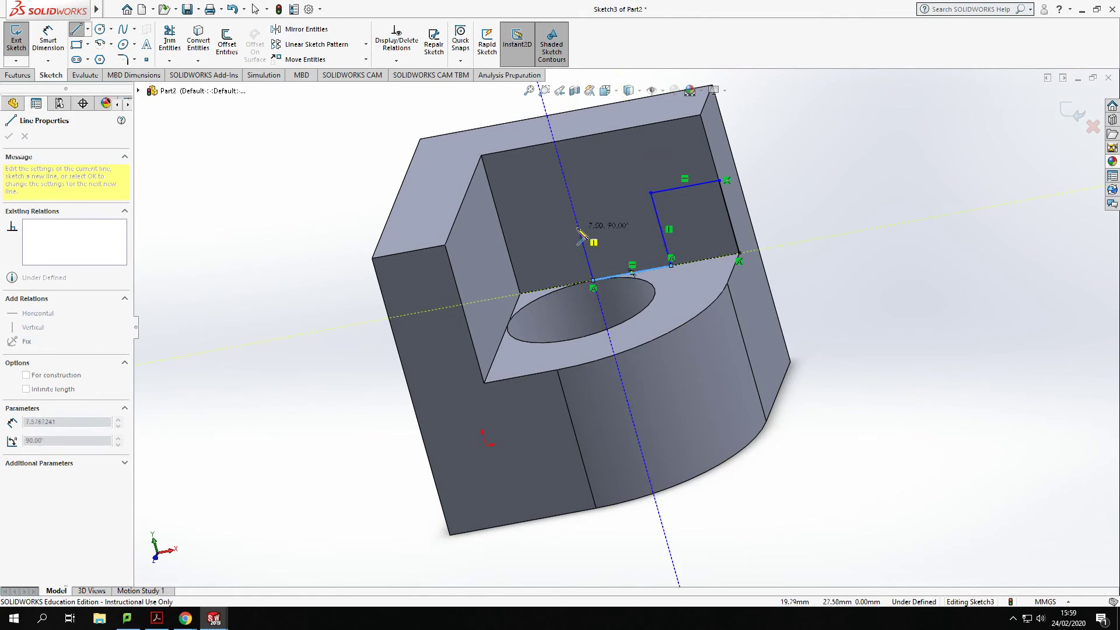
pyautogui.click(575, 217)
pyautogui.click(481, 155)
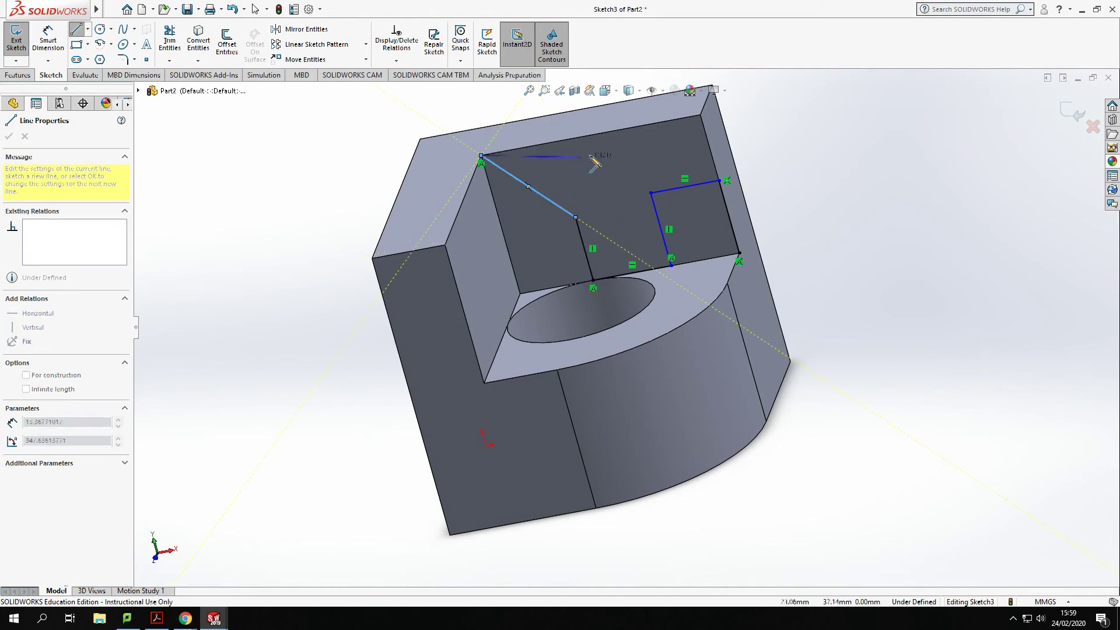
pyautogui.click(700, 115)
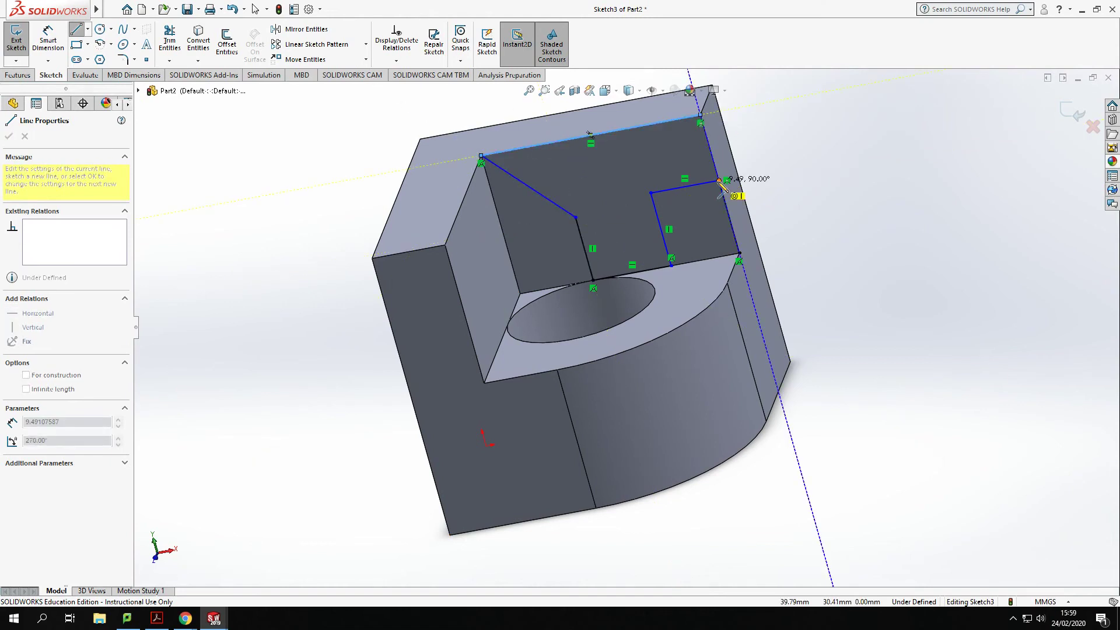
pyautogui.click(719, 181)
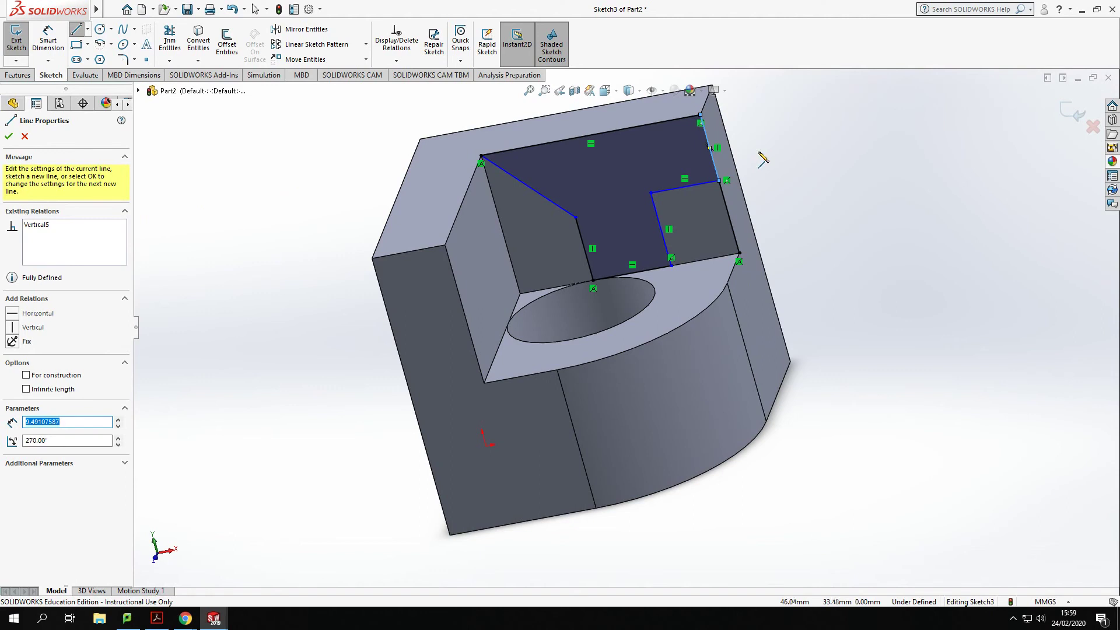
pyautogui.press('Escape')
pyautogui.scroll(-3, 593, 186)
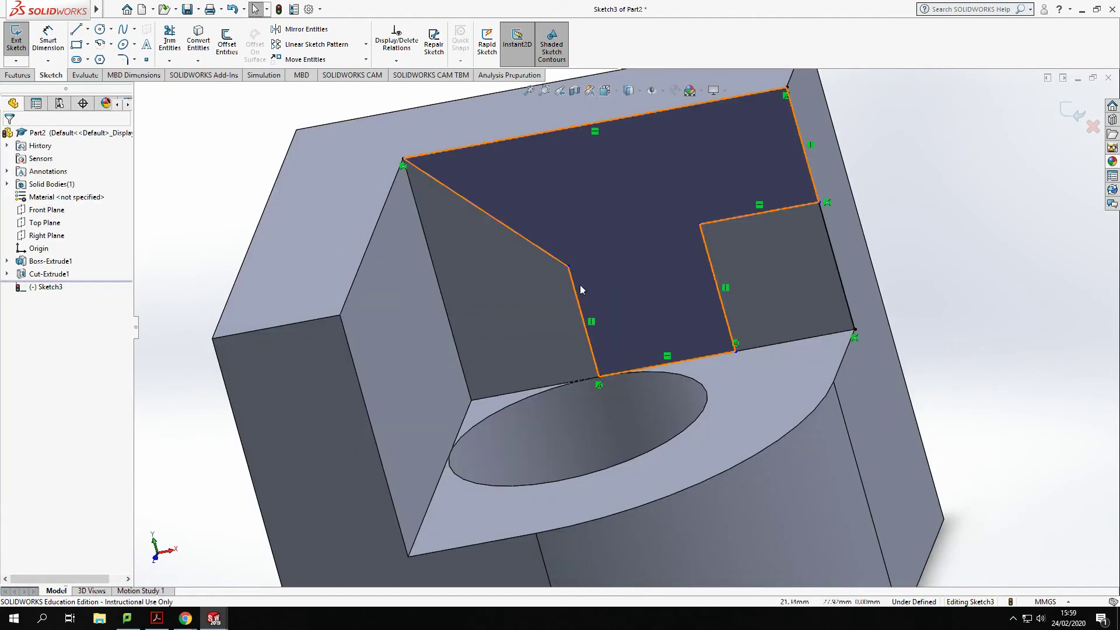
# Step: Switch to the Front view to see Sketch3 face-on
pyautogui.click(568, 267)
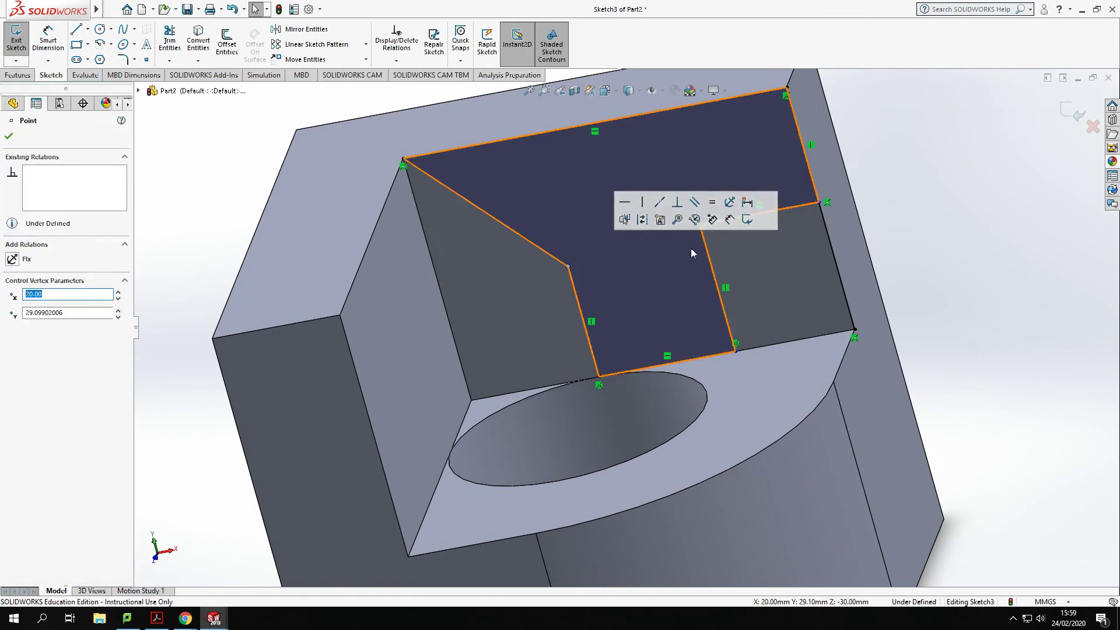
pyautogui.scroll(2, 691, 250)
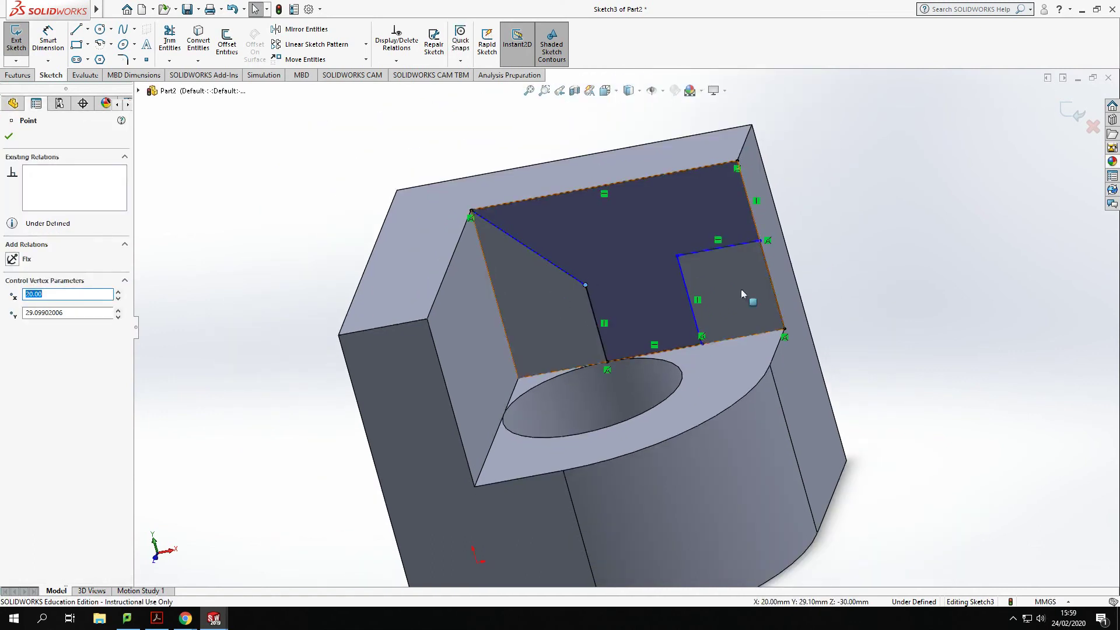
pyautogui.press('Escape')
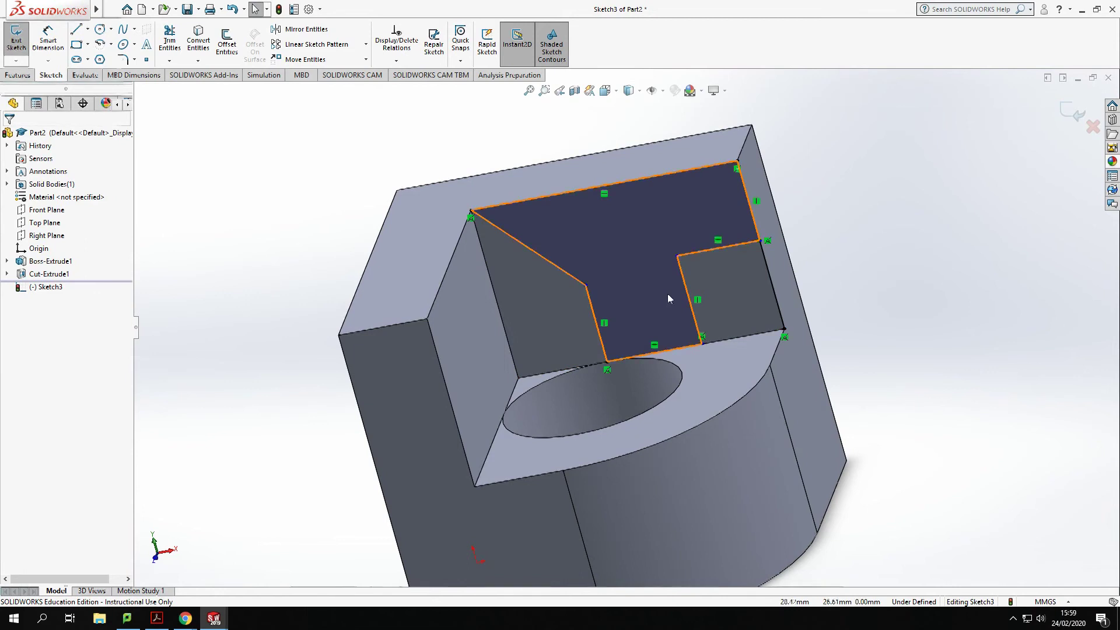
pyautogui.press('space')
pyautogui.click(496, 402)
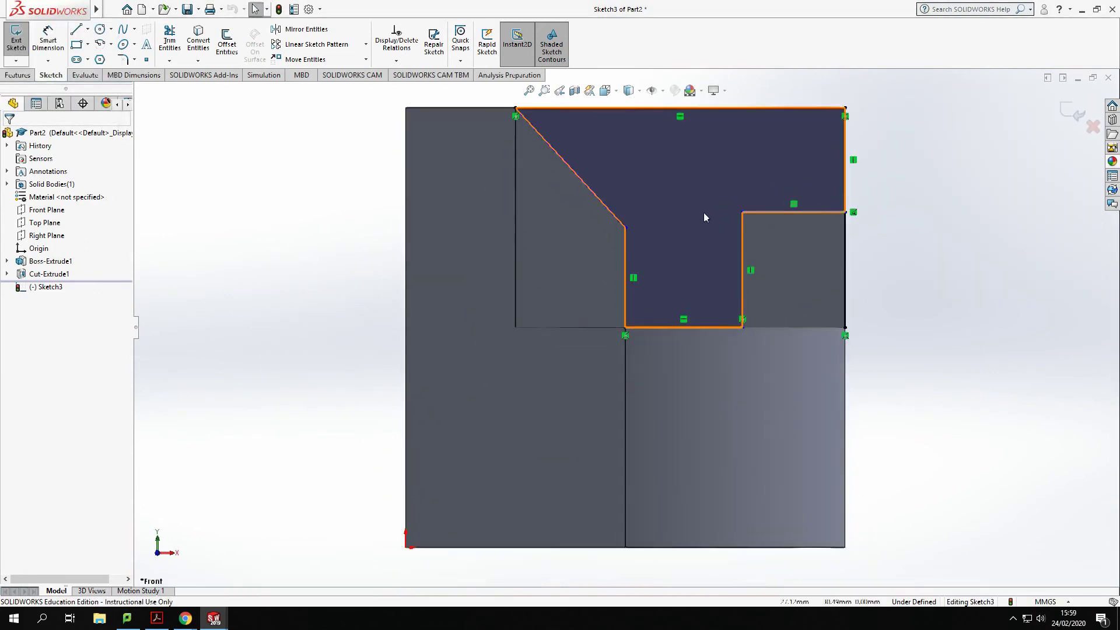
pyautogui.scroll(-3, 709, 224)
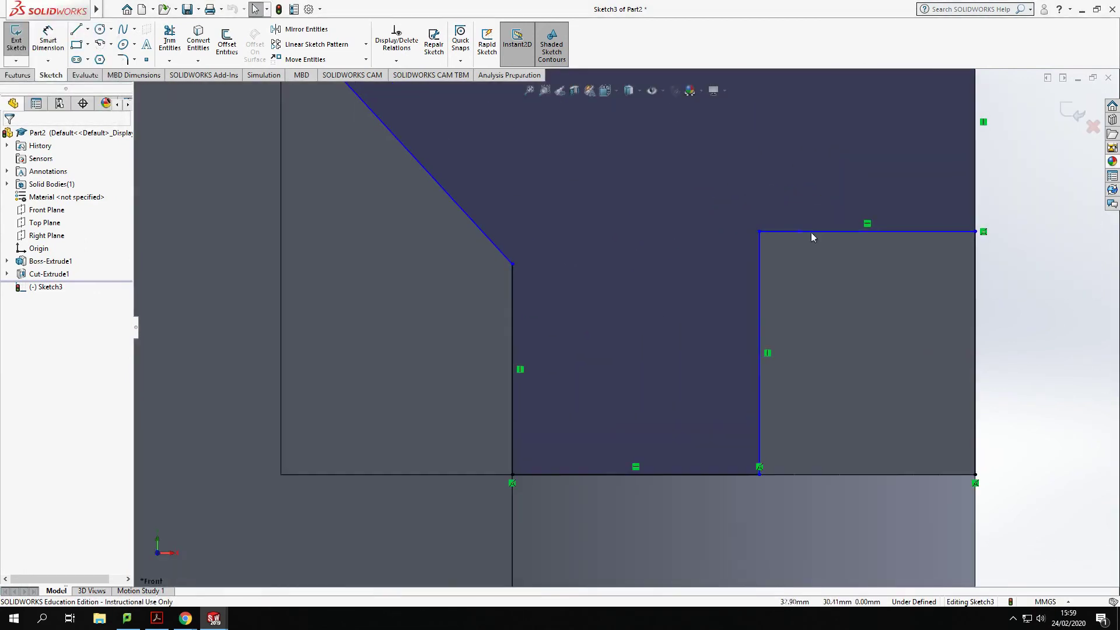
# Step: Add a Horizontal relation between the notch's top inner corner and the slanted edge's lower end
pyautogui.click(759, 230)
pyautogui.keyDown('ctrl'); pyautogui.click(513, 264); pyautogui.keyUp('ctrl')
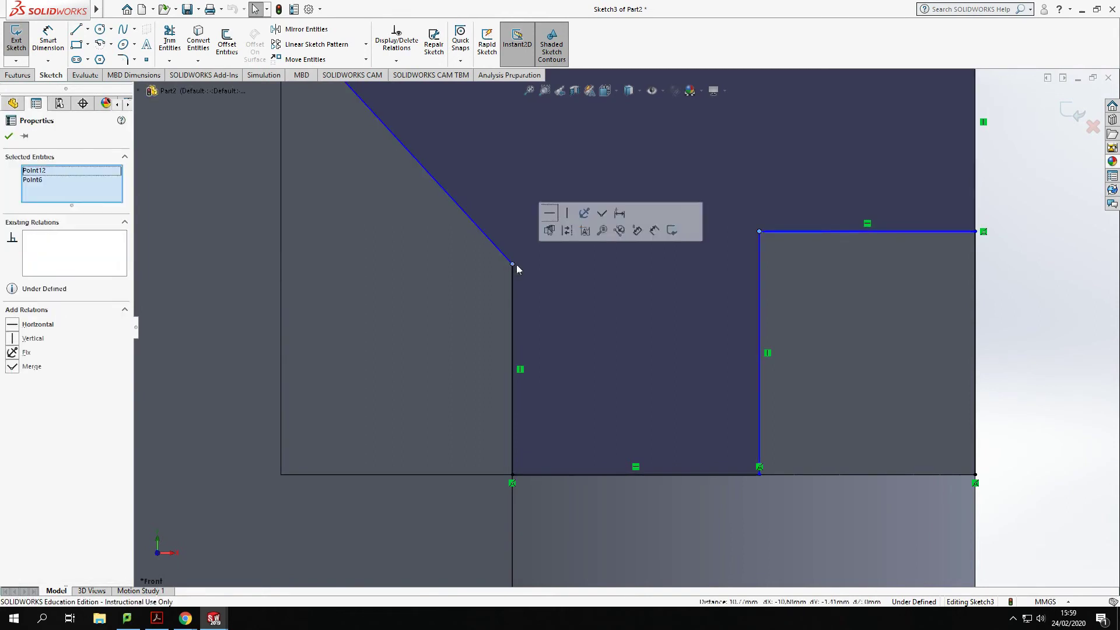
pyautogui.click(13, 327)
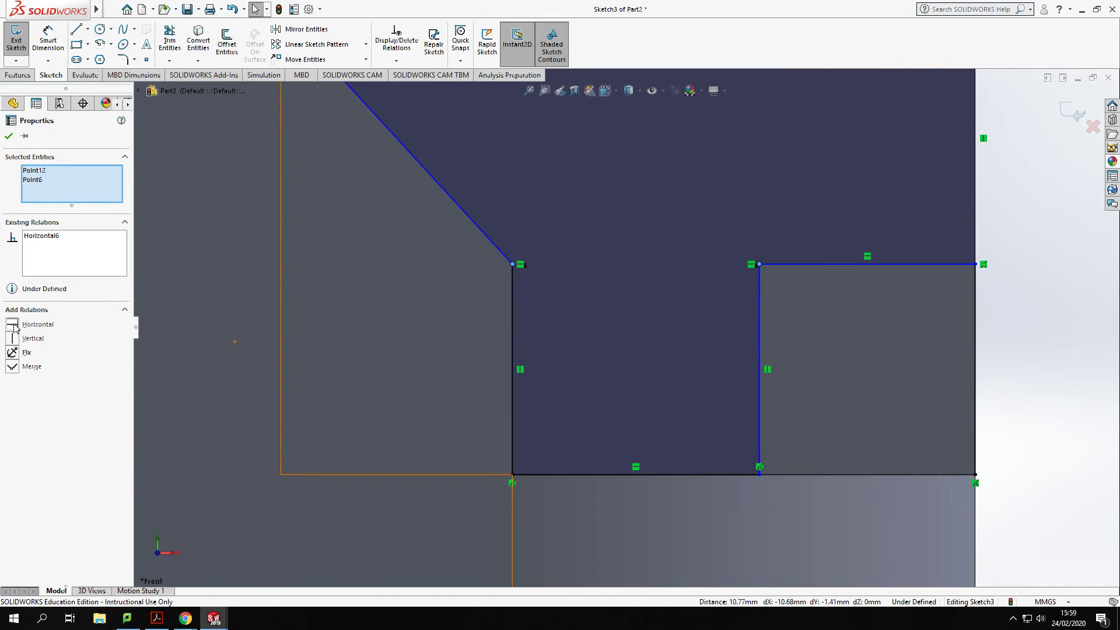
pyautogui.press('Escape')
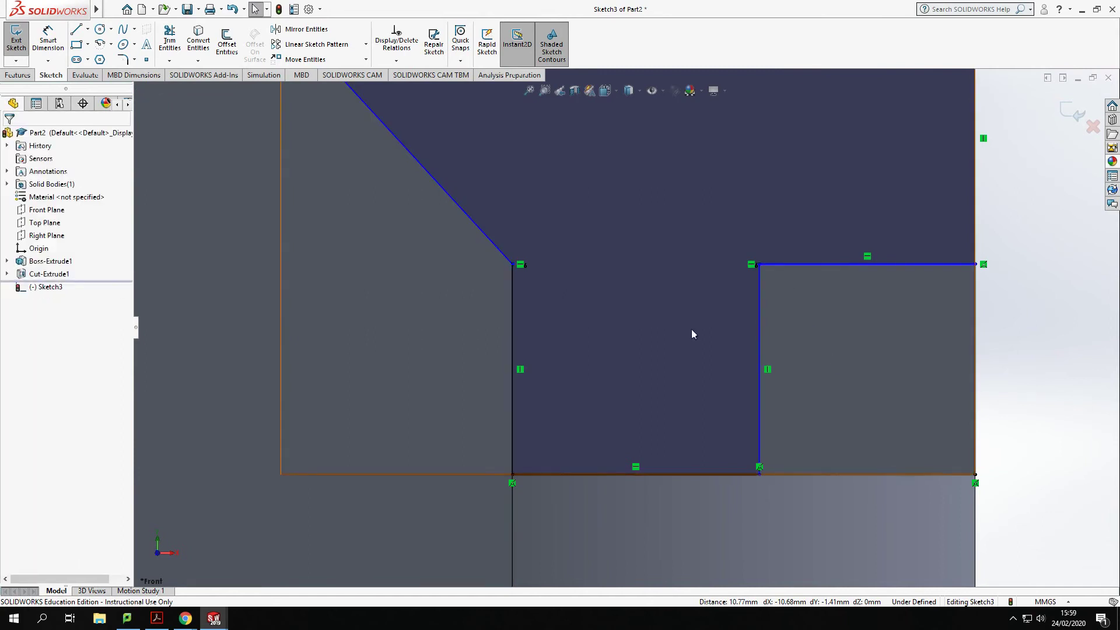
pyautogui.press('d')
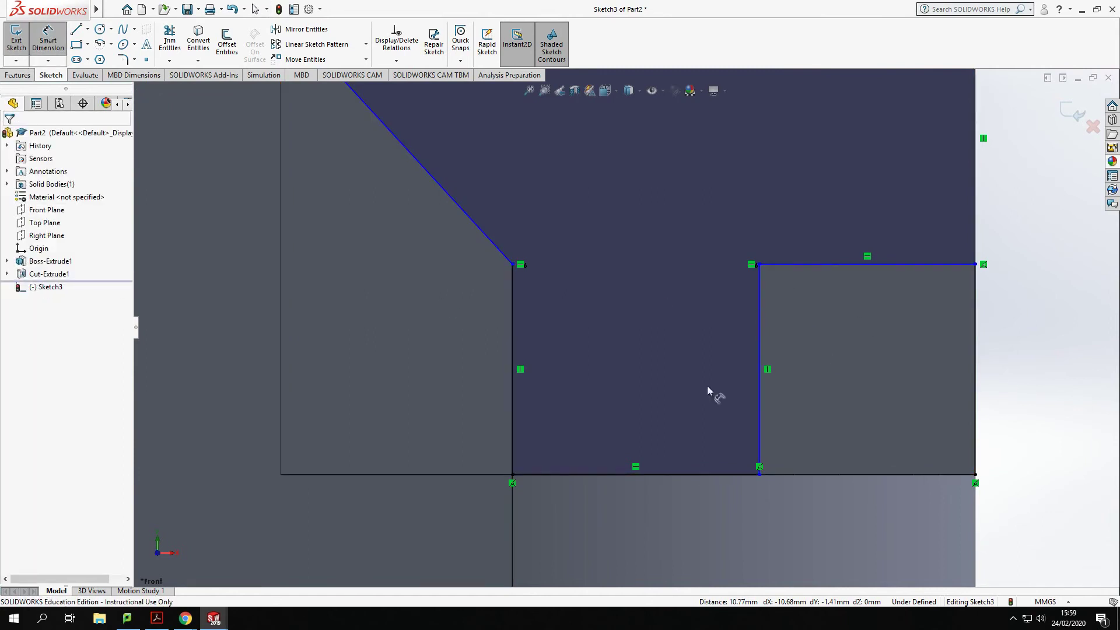
# Step: Dimension the notch to 10 mm height and 10 mm width, fully defining Sketch3
pyautogui.click(955, 265)
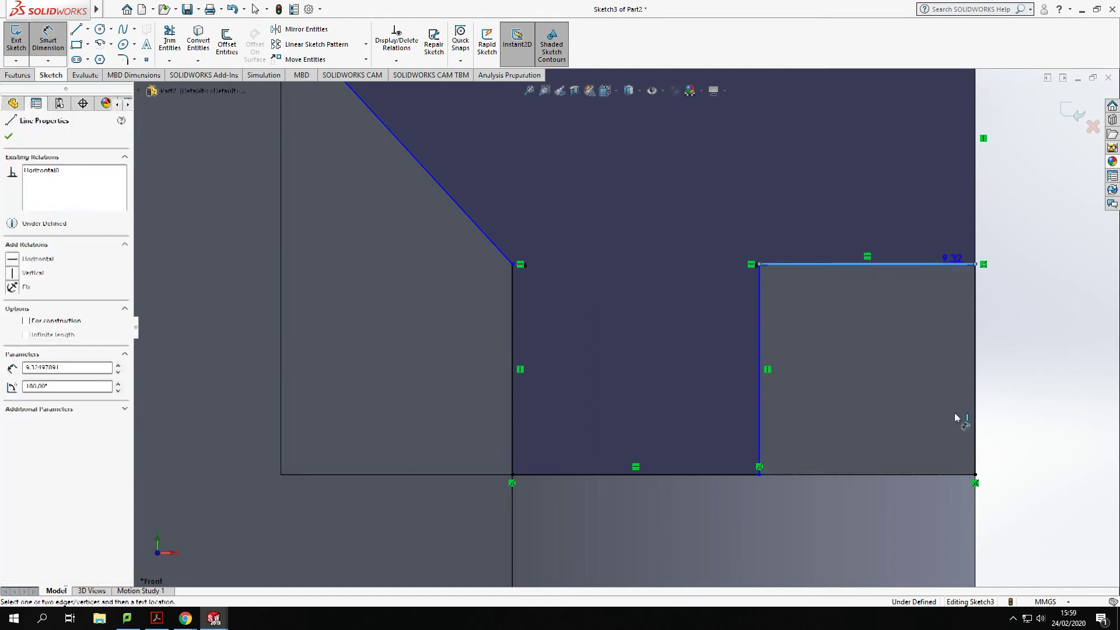
pyautogui.click(960, 476)
pyautogui.click(1048, 411)
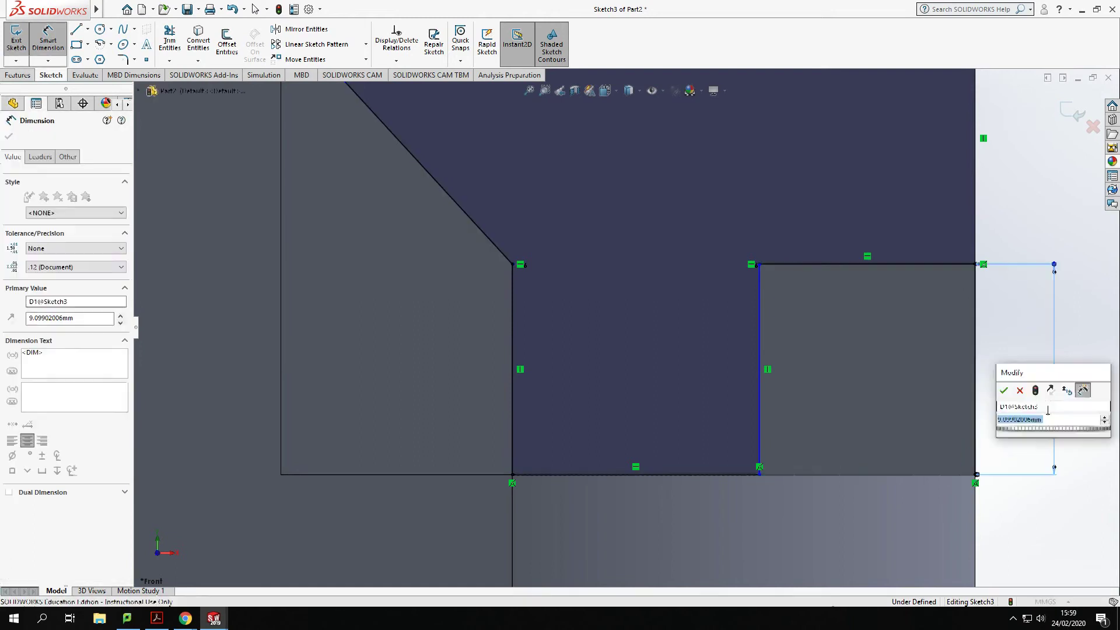
pyautogui.write('10')
pyautogui.press('Return')
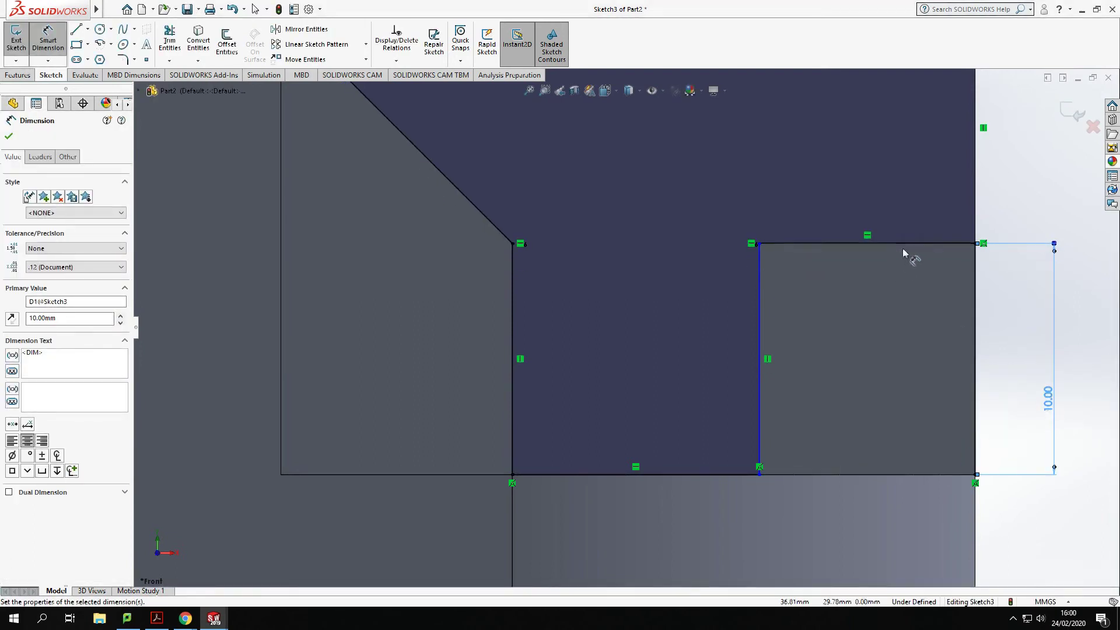
pyautogui.click(907, 240)
pyautogui.click(898, 185)
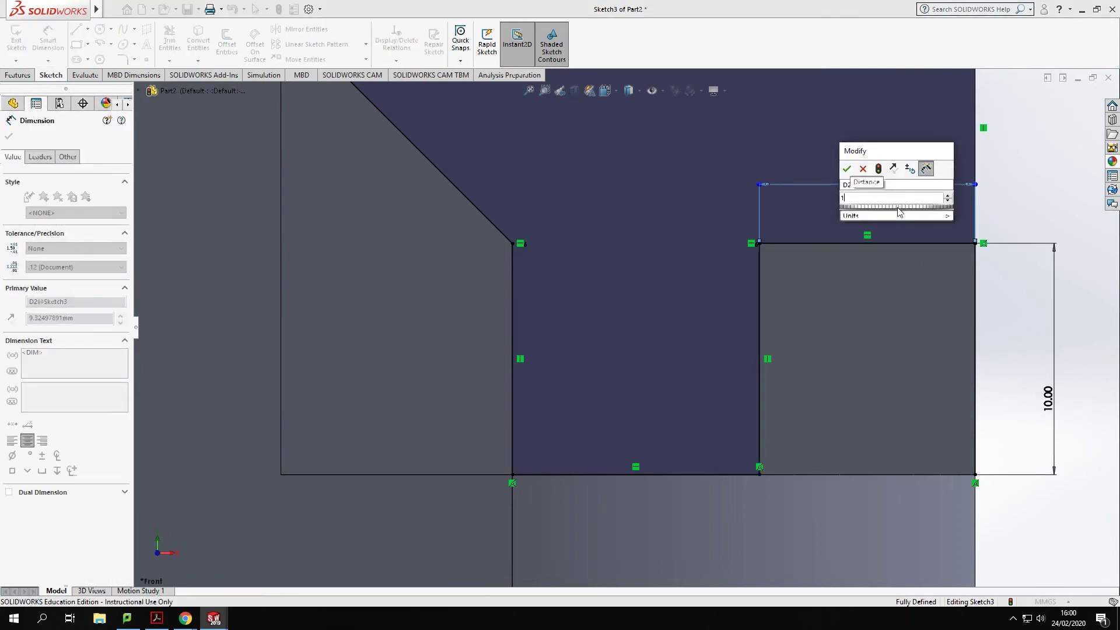
pyautogui.press('Return')
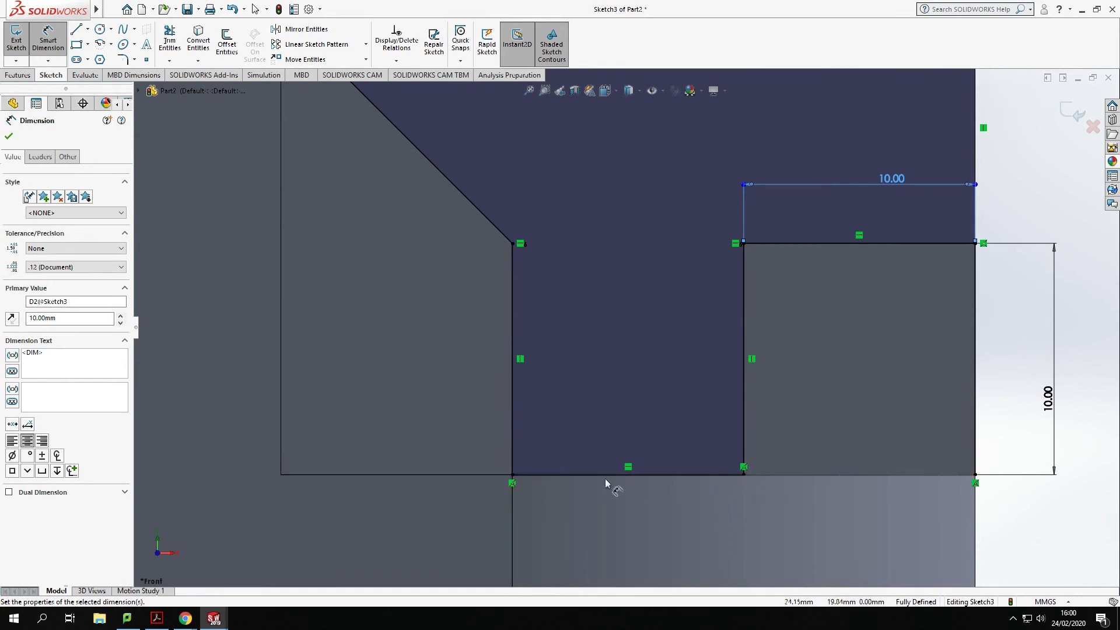
pyautogui.scroll(2, 625, 328)
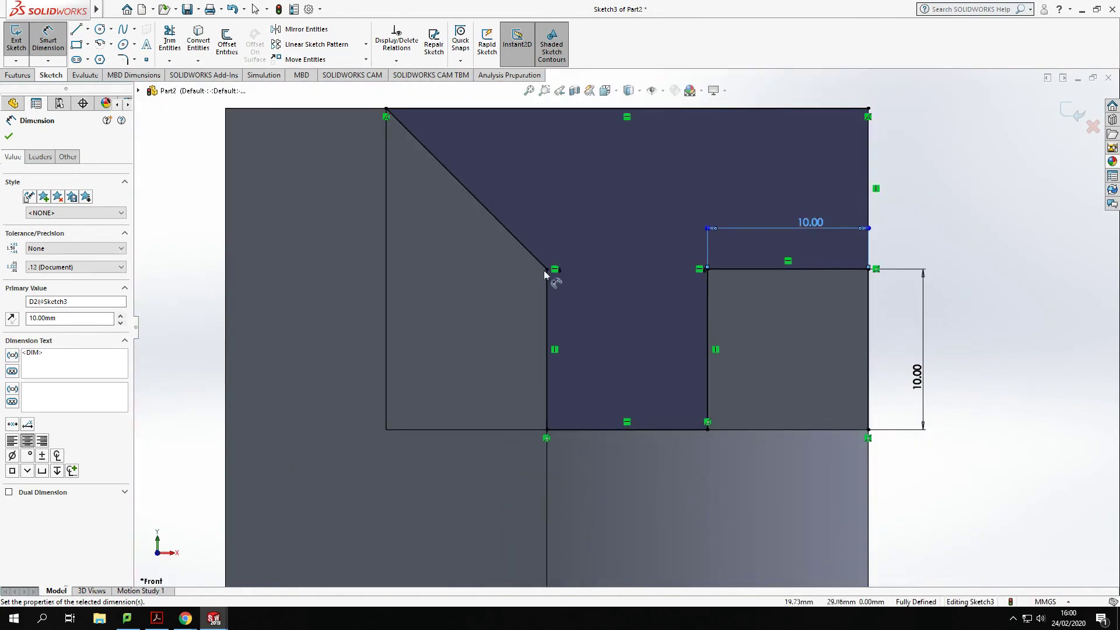
pyautogui.press('Escape')
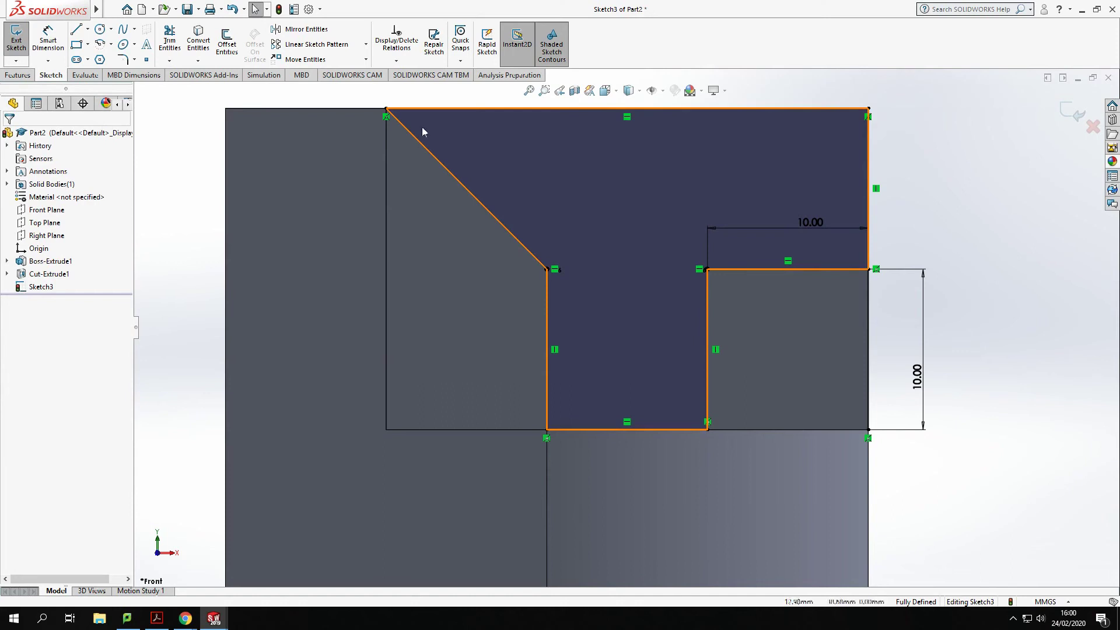
# Step: Extrude-cut Sketch3's enclosed region 20 mm blind, leaving a sloped wall and small square post
pyautogui.moveTo(888, 216); pyautogui.dragTo(892, 248, button='middle')
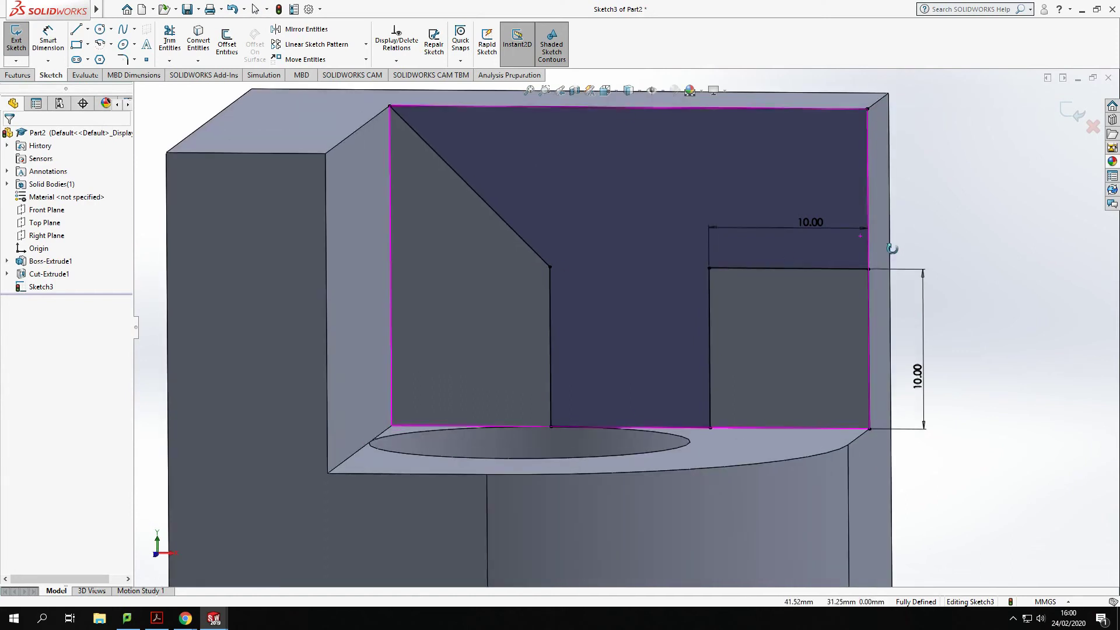
pyautogui.click(17, 76)
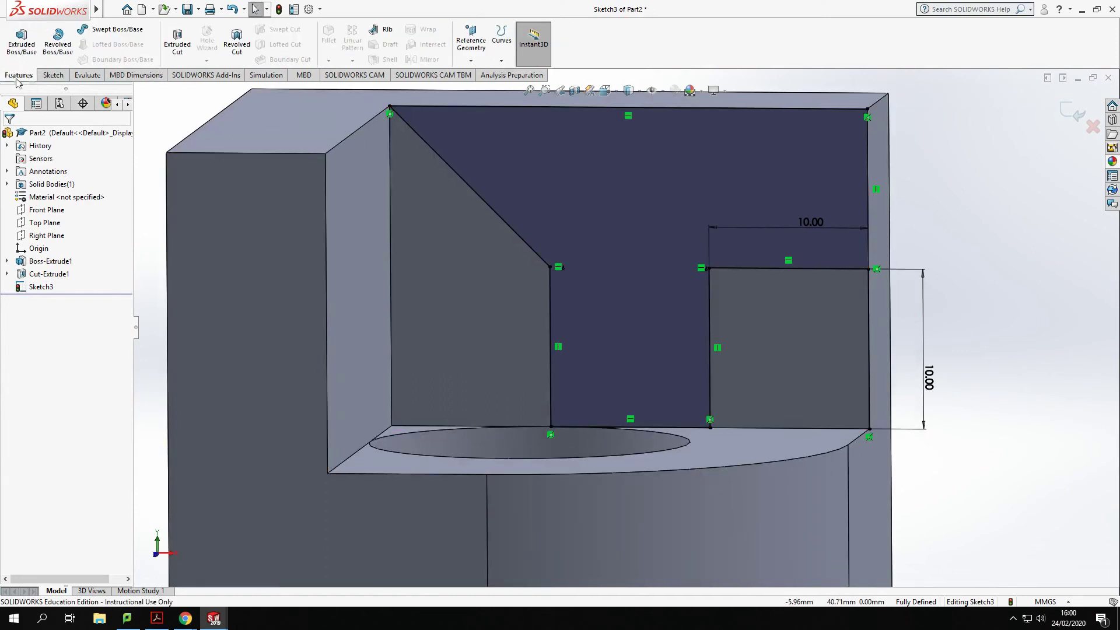
pyautogui.click(175, 44)
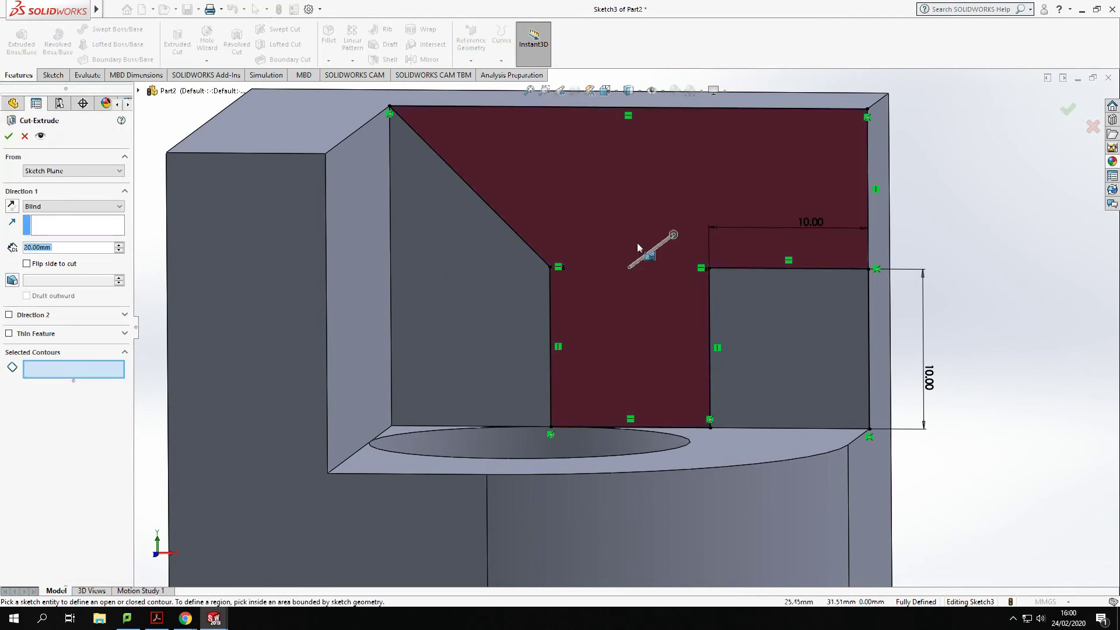
pyautogui.scroll(2, 882, 218)
pyautogui.click(870, 169)
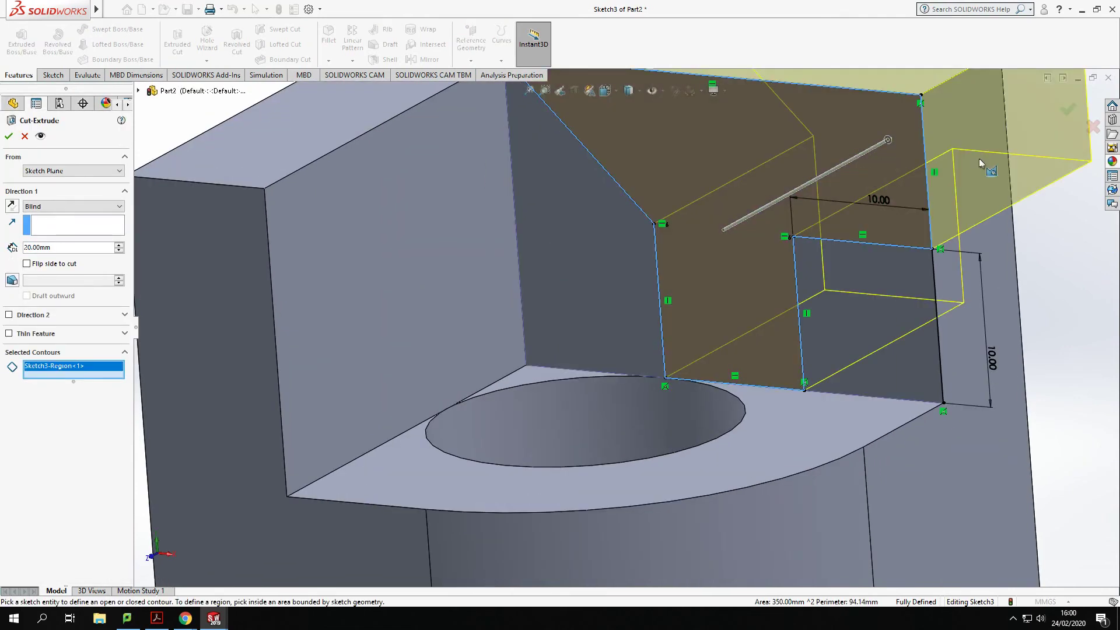
pyautogui.scroll(2, 1024, 222)
pyautogui.moveTo(1028, 257); pyautogui.dragTo(949, 243, button='middle')
pyautogui.press('Return')
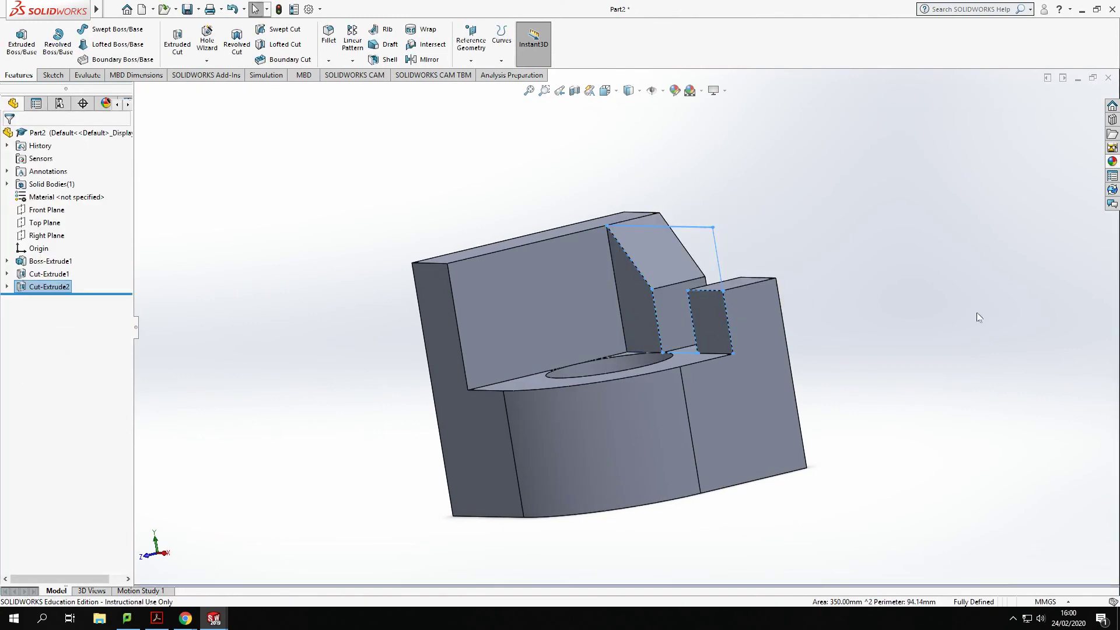
pyautogui.moveTo(907, 306); pyautogui.dragTo(585, 269, button='middle')
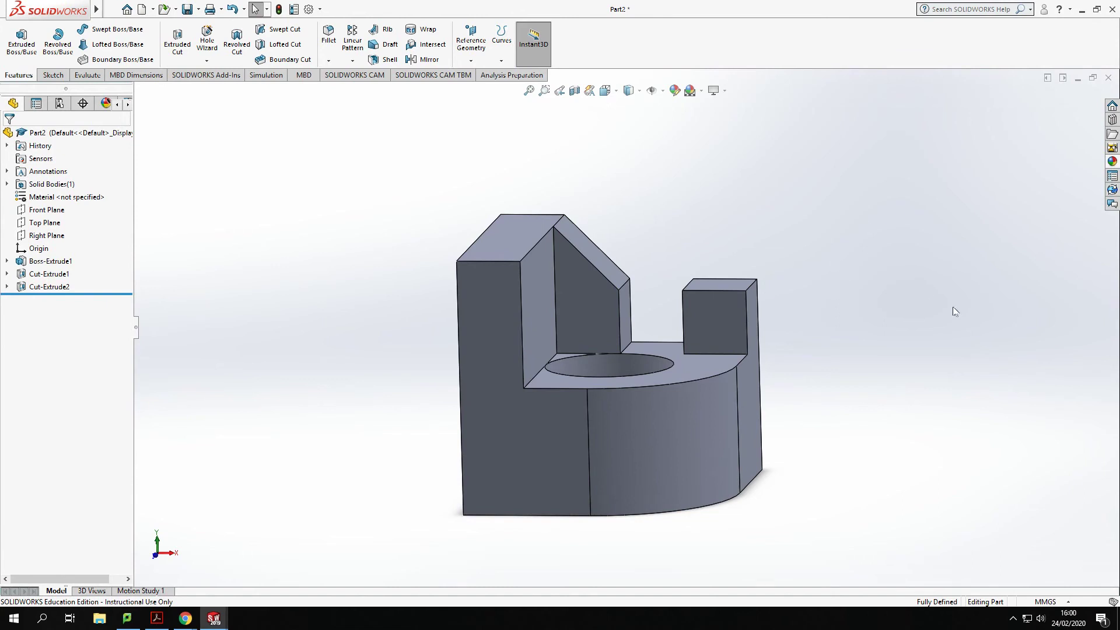
pyautogui.moveTo(955, 311); pyautogui.dragTo(942, 298, button='middle')
# Step: Start a new sketch on the inner side face beside the slope, viewed square-on from the right
pyautogui.click(524, 302)
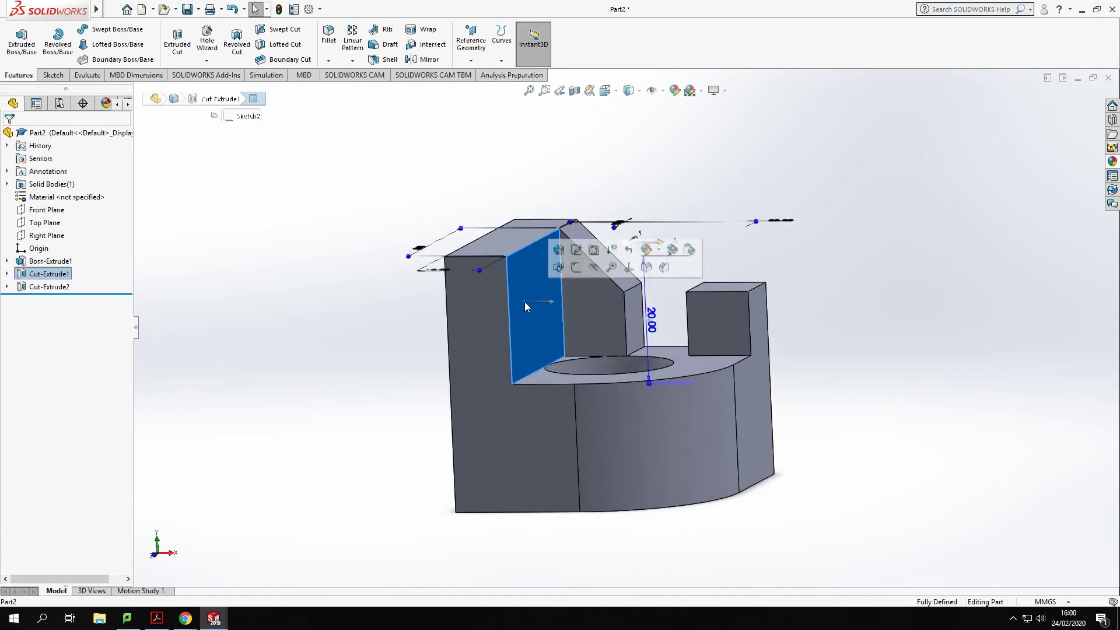
pyautogui.click(576, 267)
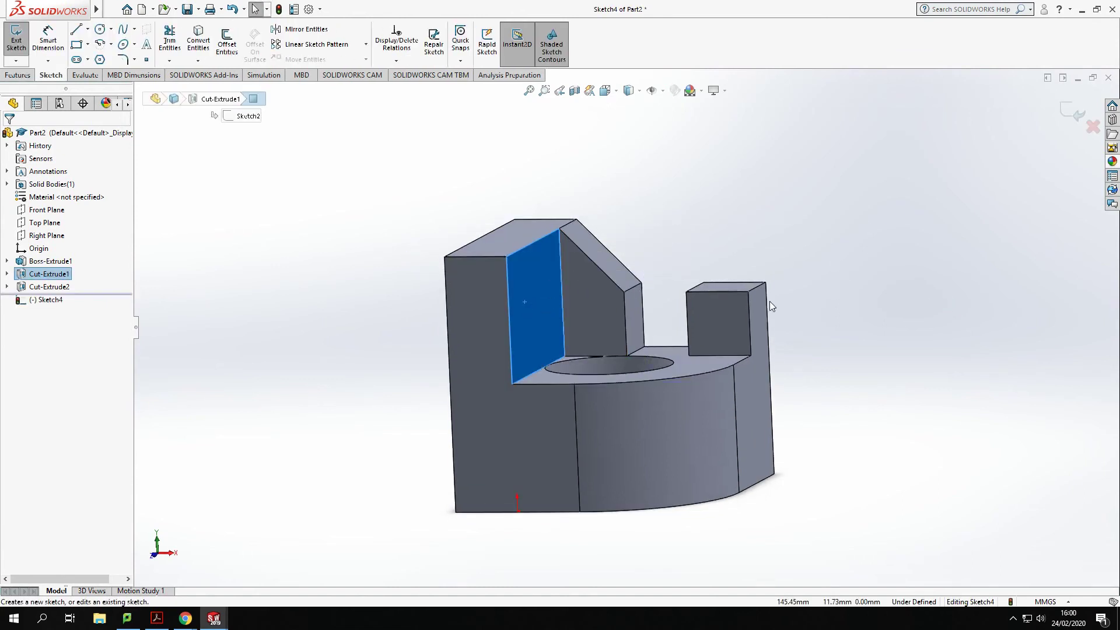
pyautogui.press('space')
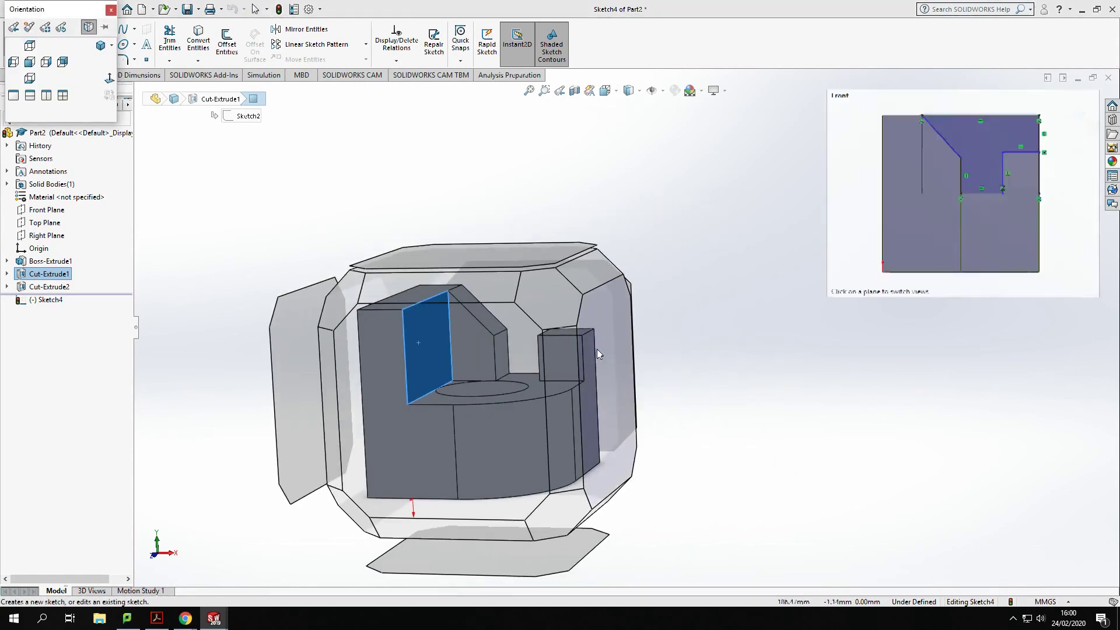
pyautogui.click(602, 315)
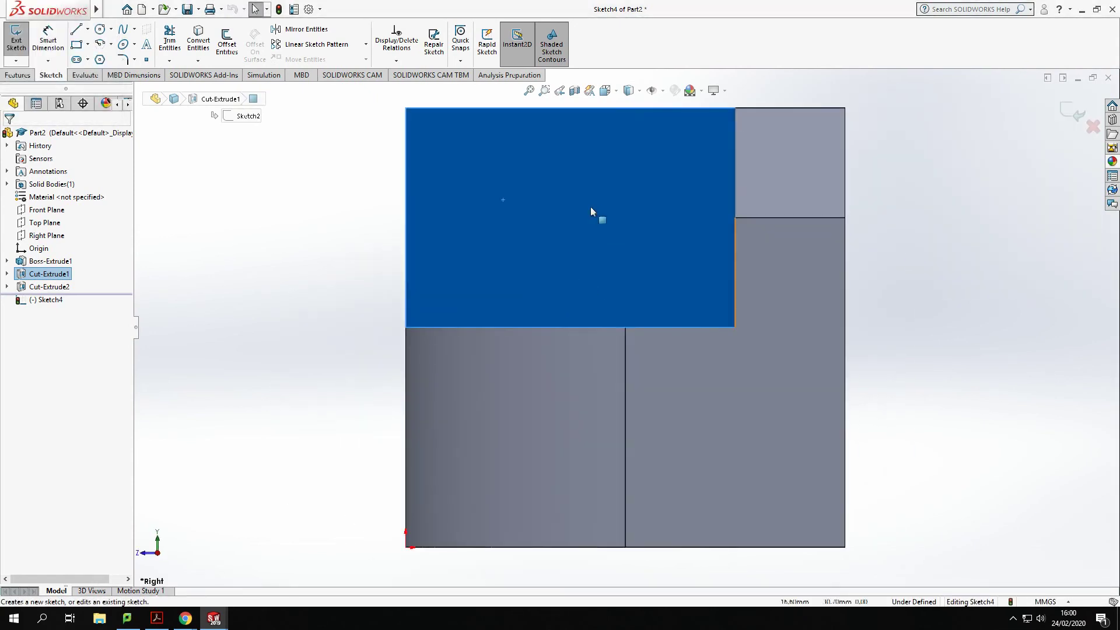
pyautogui.scroll(-3, 591, 206)
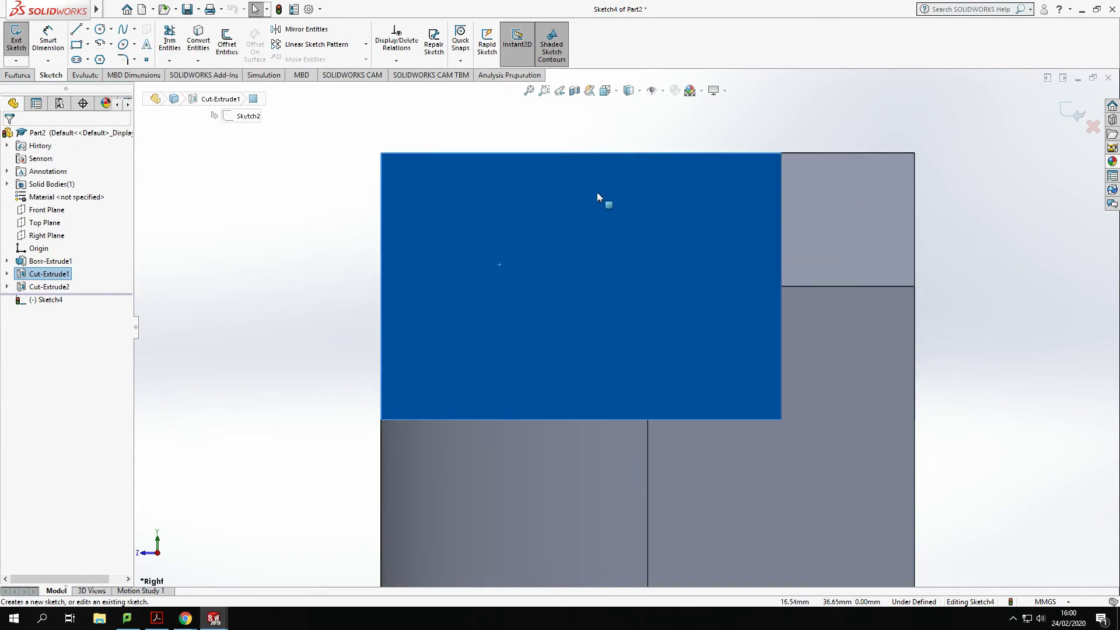
# Step: Draw a closed five-line profile: angled line, flat step, angled line to top corner, top edge, left edge
pyautogui.click(76, 30)
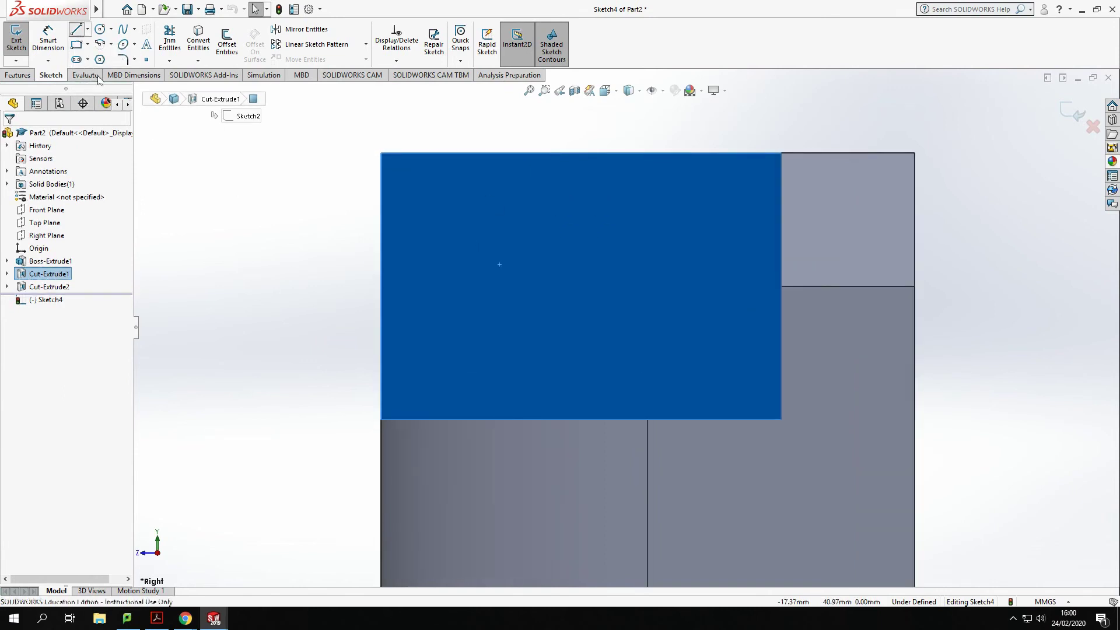
pyautogui.click(381, 419)
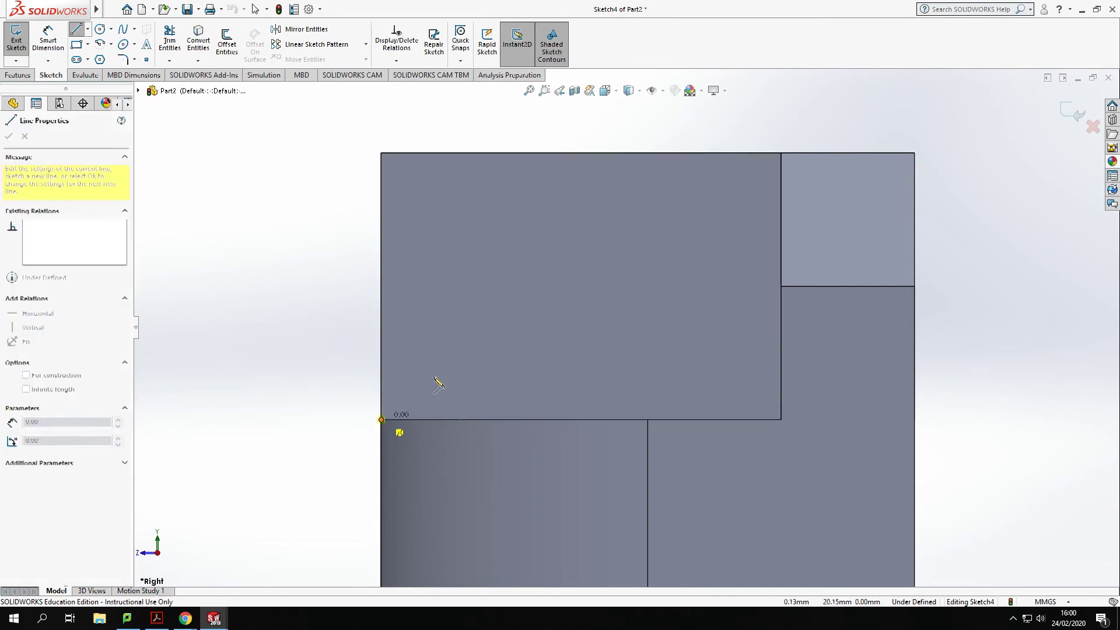
pyautogui.click(493, 326)
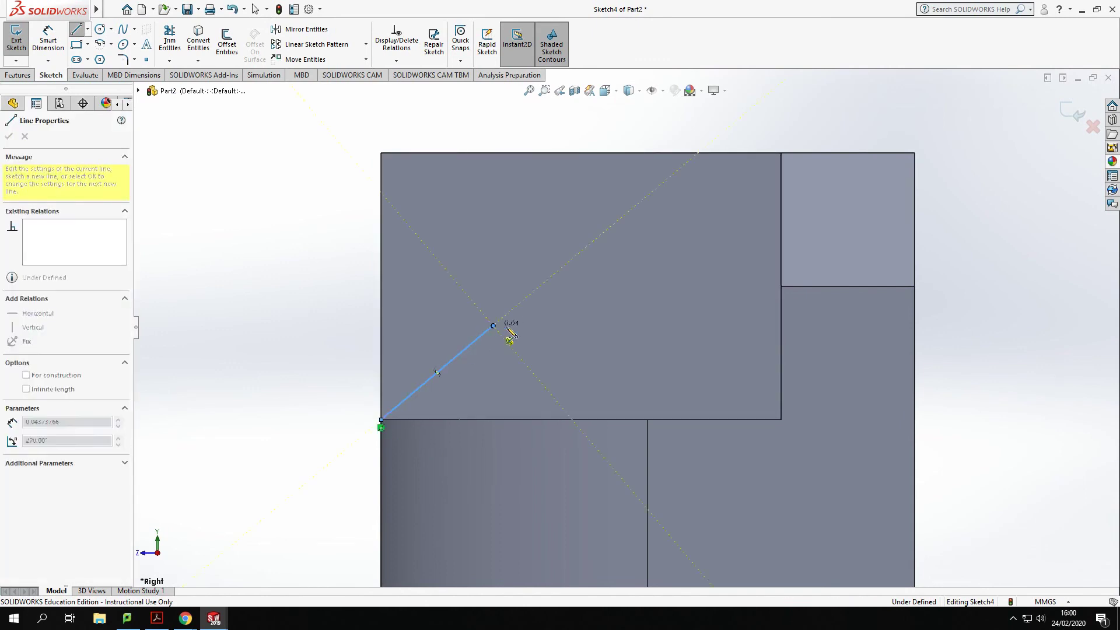
pyautogui.click(636, 325)
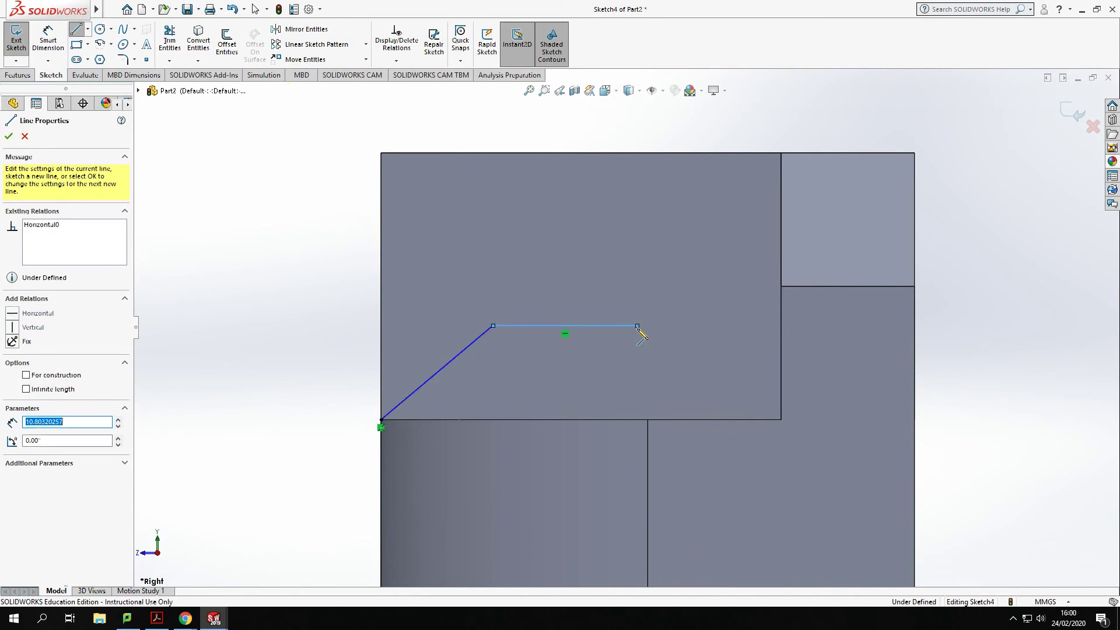
pyautogui.click(781, 153)
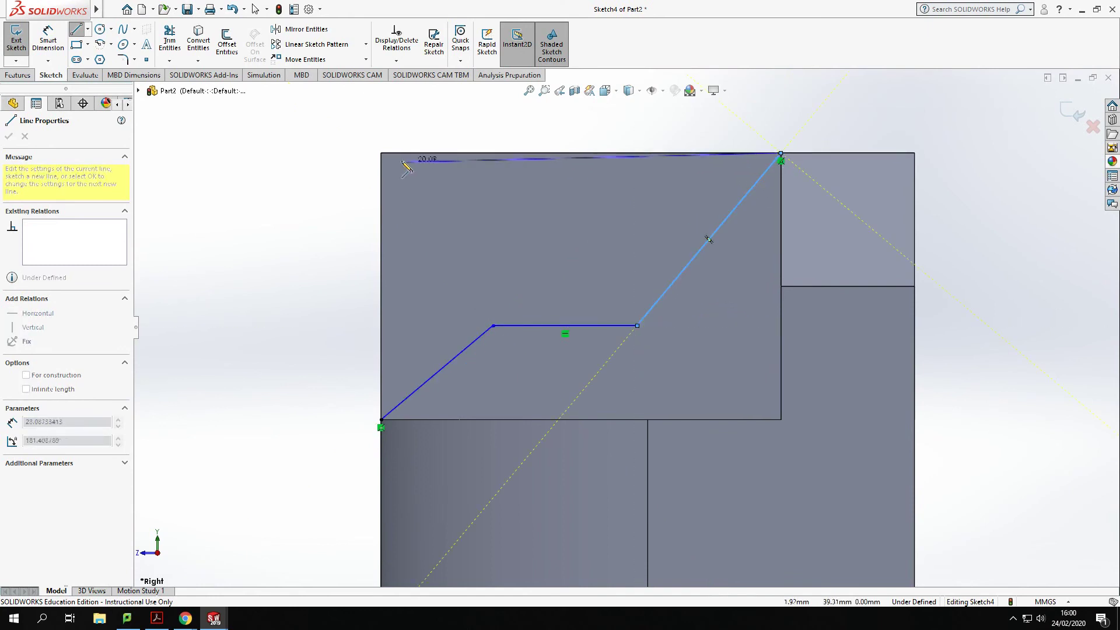
pyautogui.click(381, 154)
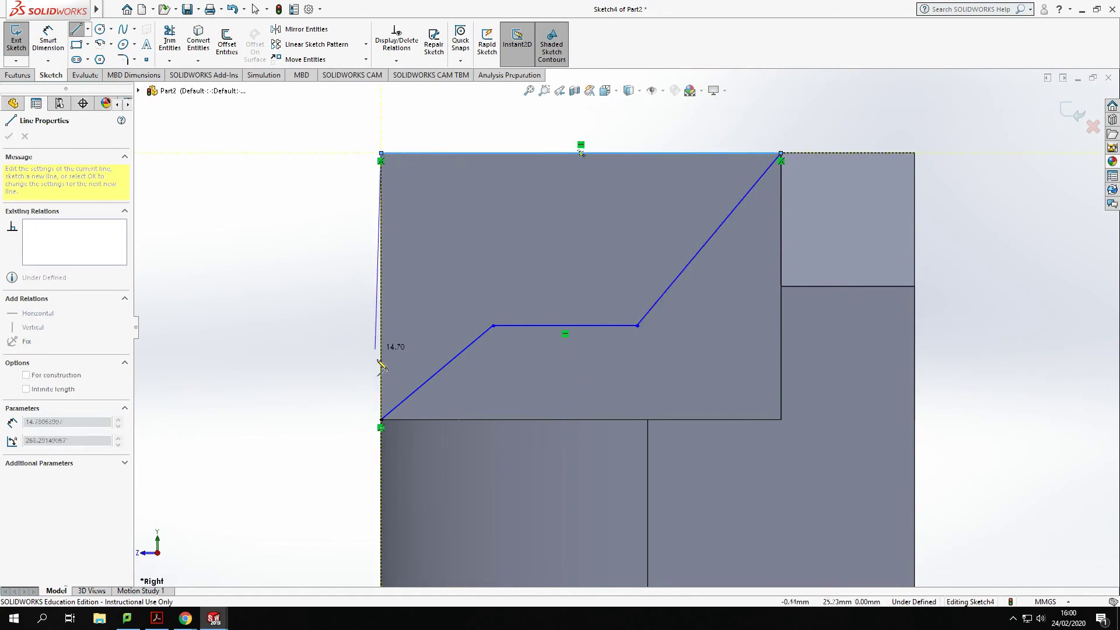
pyautogui.click(382, 419)
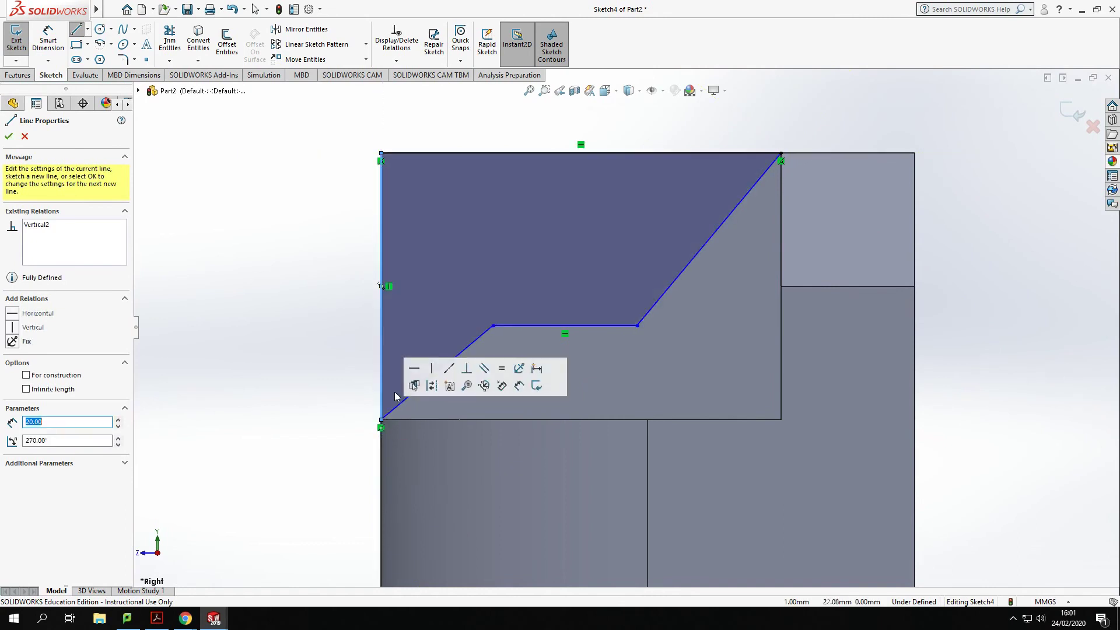
pyautogui.press('Escape')
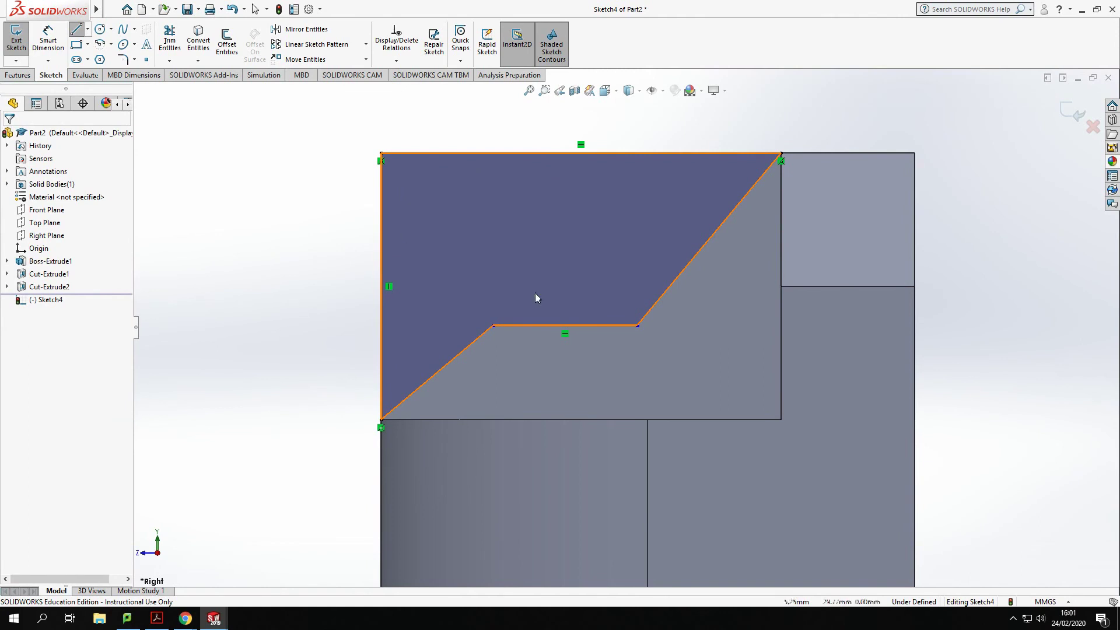
pyautogui.press('Escape')
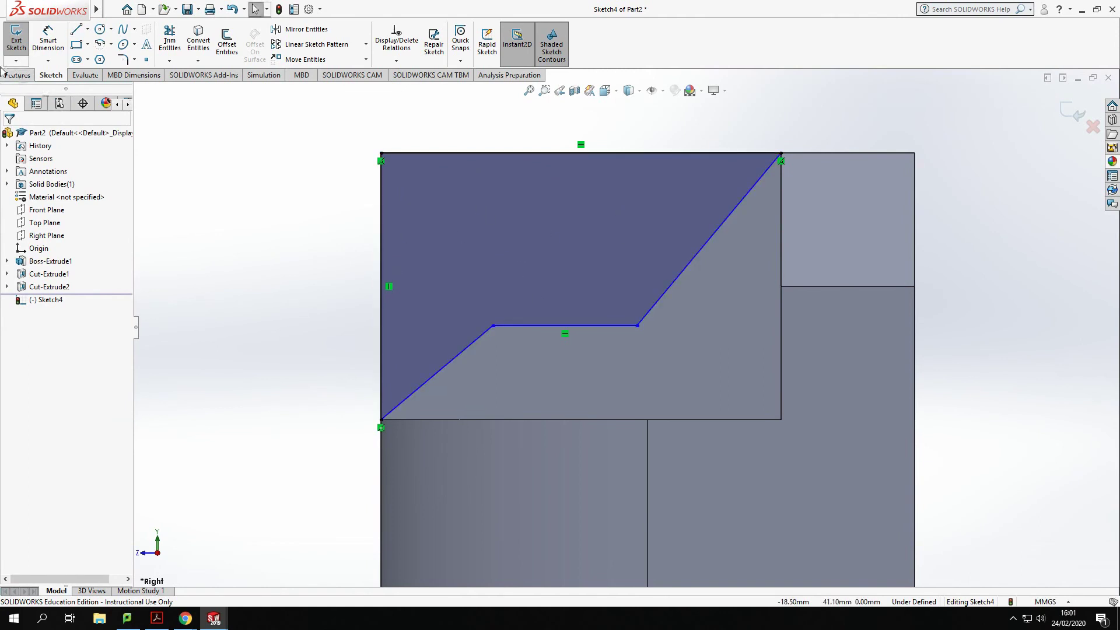
# Step: Dimension the step corner 10 mm from the left edge and 10 mm above the bottom edge
pyautogui.click(48, 39)
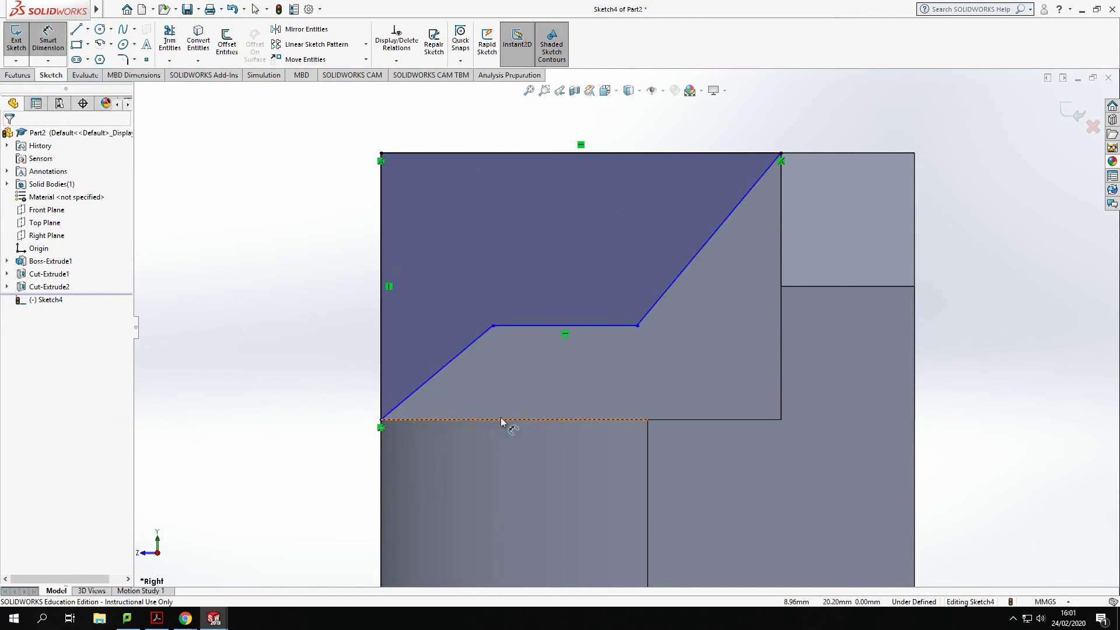
pyautogui.click(493, 326)
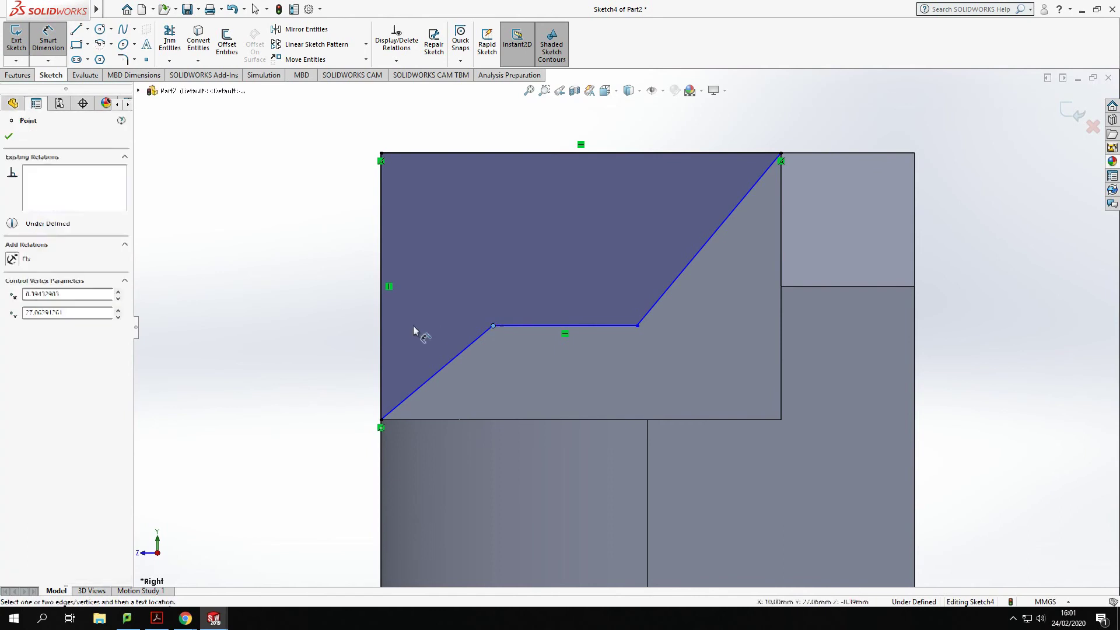
pyautogui.click(382, 333)
pyautogui.click(470, 217)
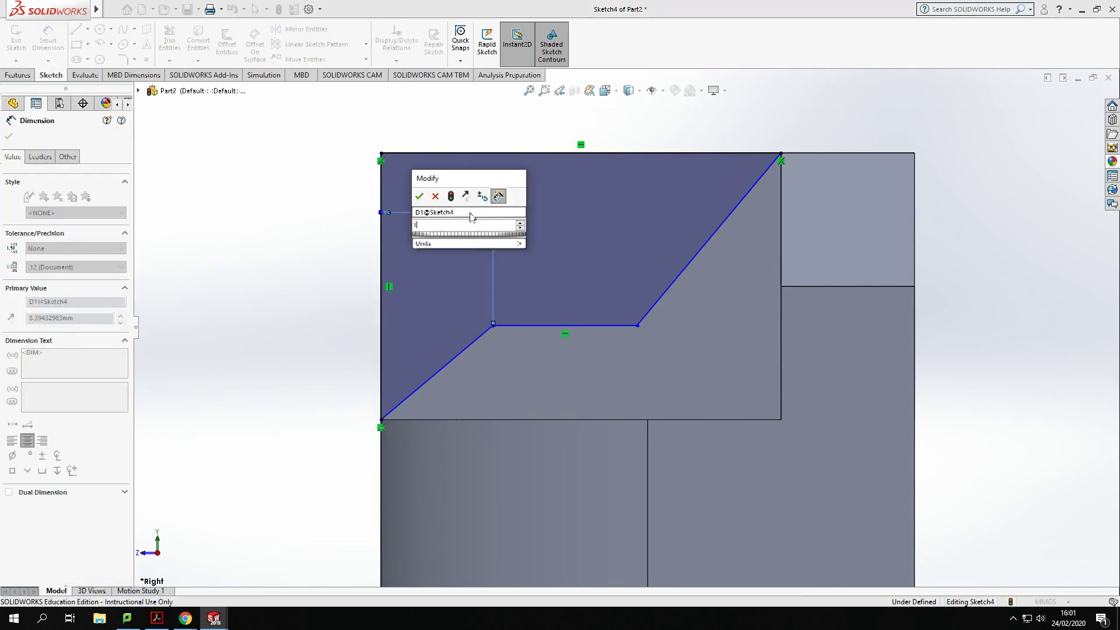
pyautogui.write('10')
pyautogui.press('Return')
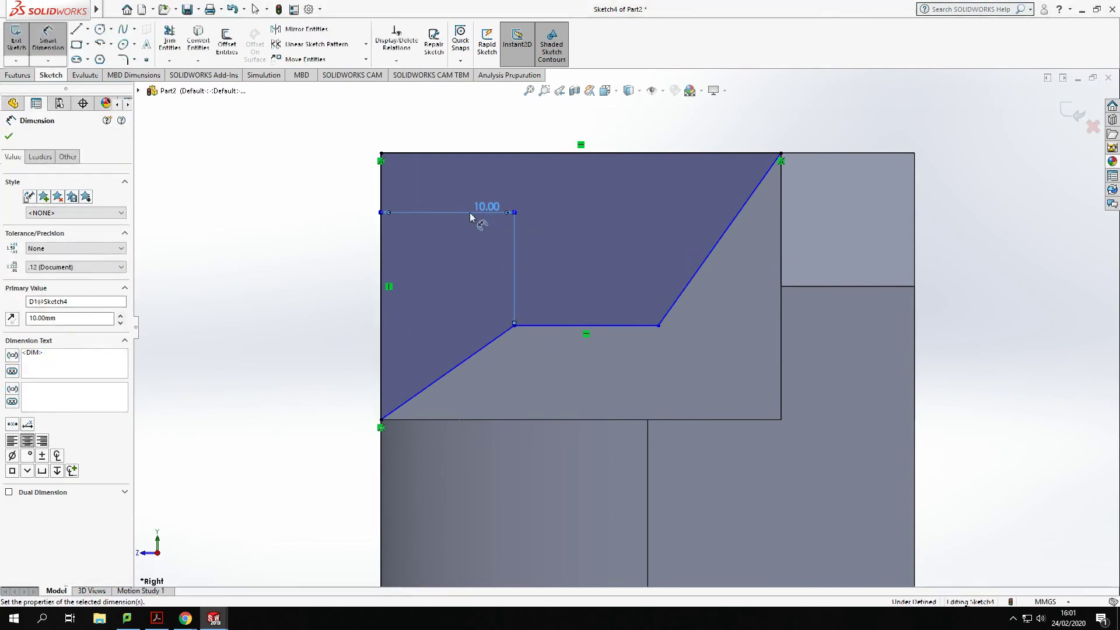
pyautogui.click(515, 326)
pyautogui.click(507, 426)
pyautogui.click(339, 359)
pyautogui.write('10')
pyautogui.press('Return')
# Step: Set the flat step's length to 10 mm, fully defining Sketch4
pyautogui.click(614, 287)
pyautogui.click(616, 242)
pyautogui.write('10')
pyautogui.press('Return')
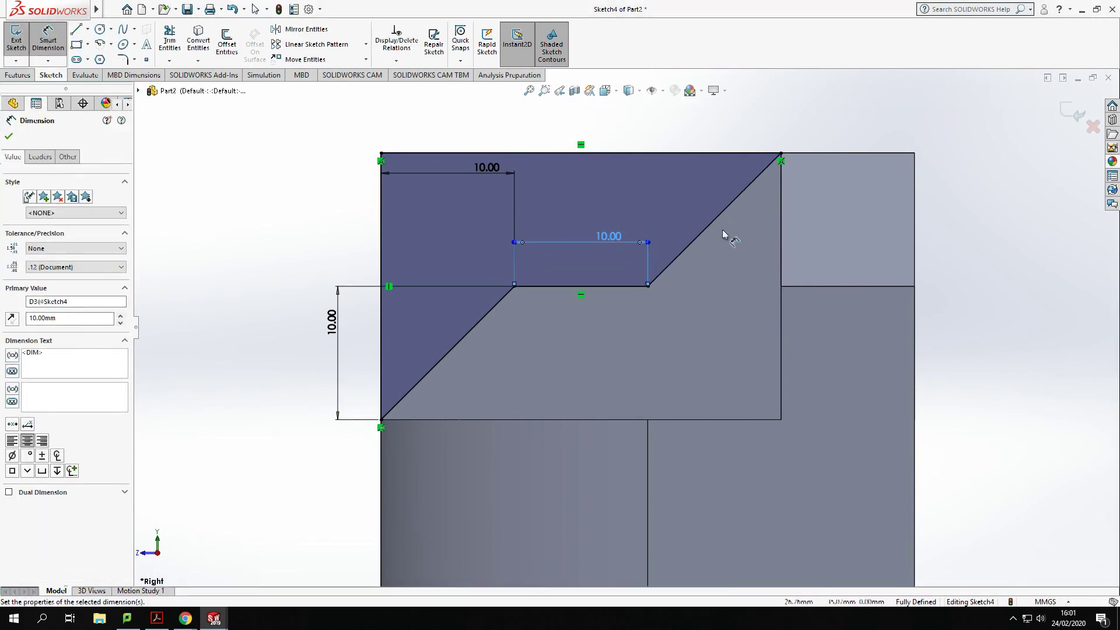
pyautogui.press('Escape')
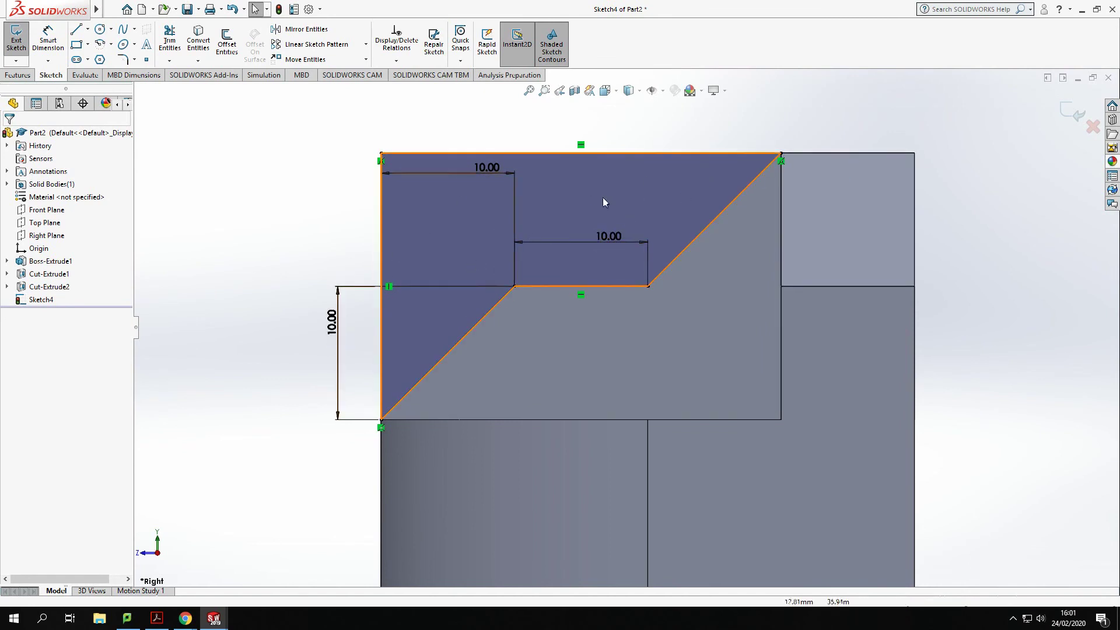
# Step: Extrude-cut Sketch4's angled profile 20 mm to create Cut-Extrude3
pyautogui.click(3, 77)
pyautogui.click(178, 42)
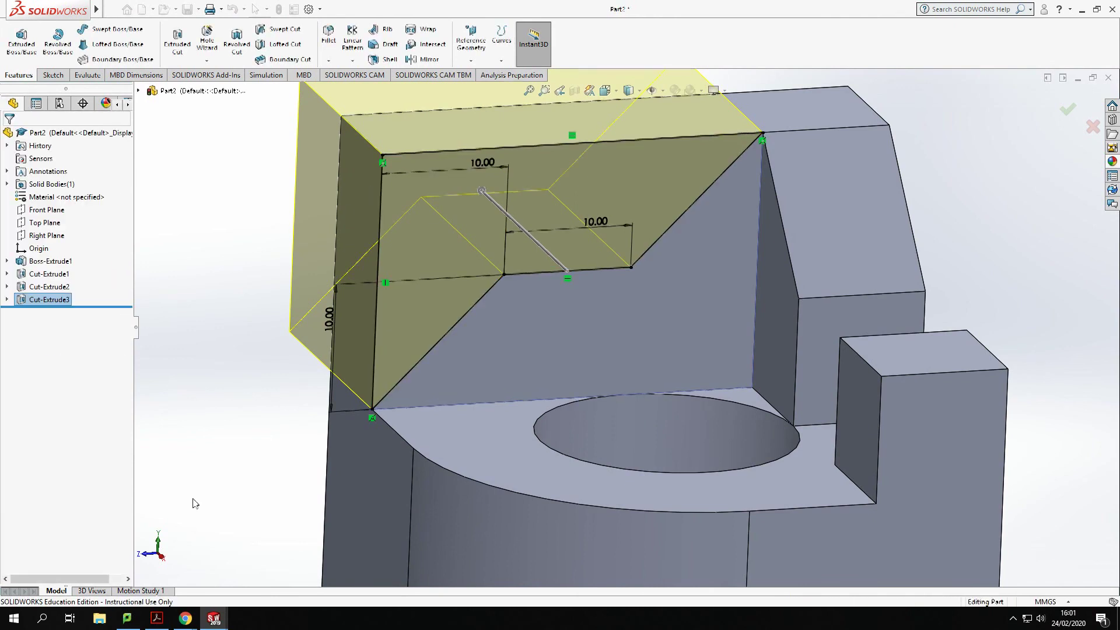
pyautogui.click(8, 137)
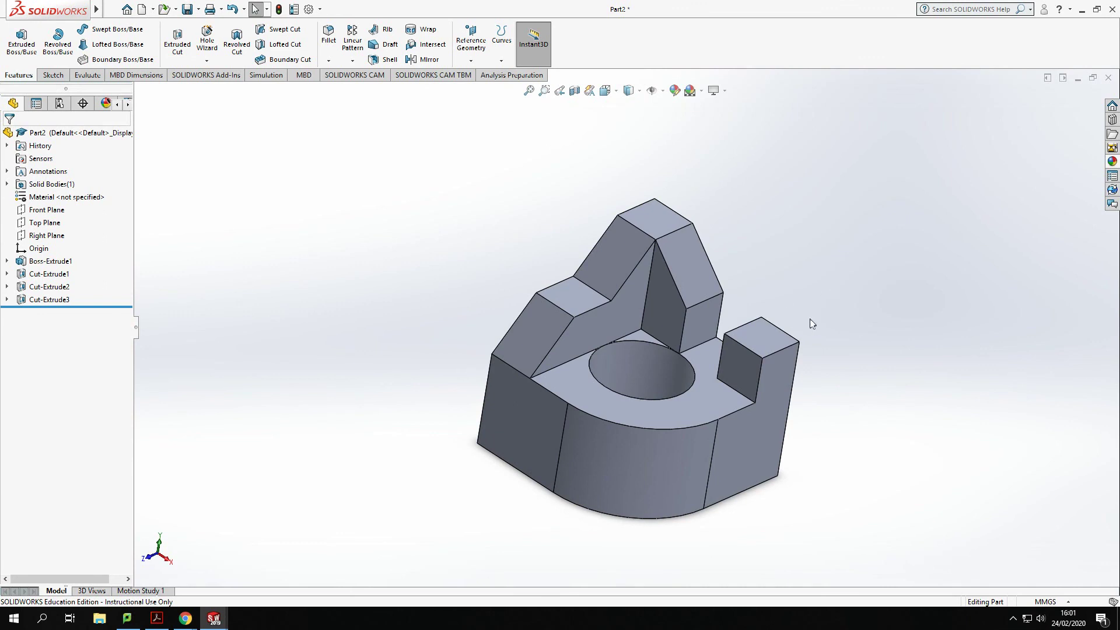
# Step: Apply a green colour appearance to the whole of Part2 and orbit to view it
pyautogui.rightClick(56, 135)
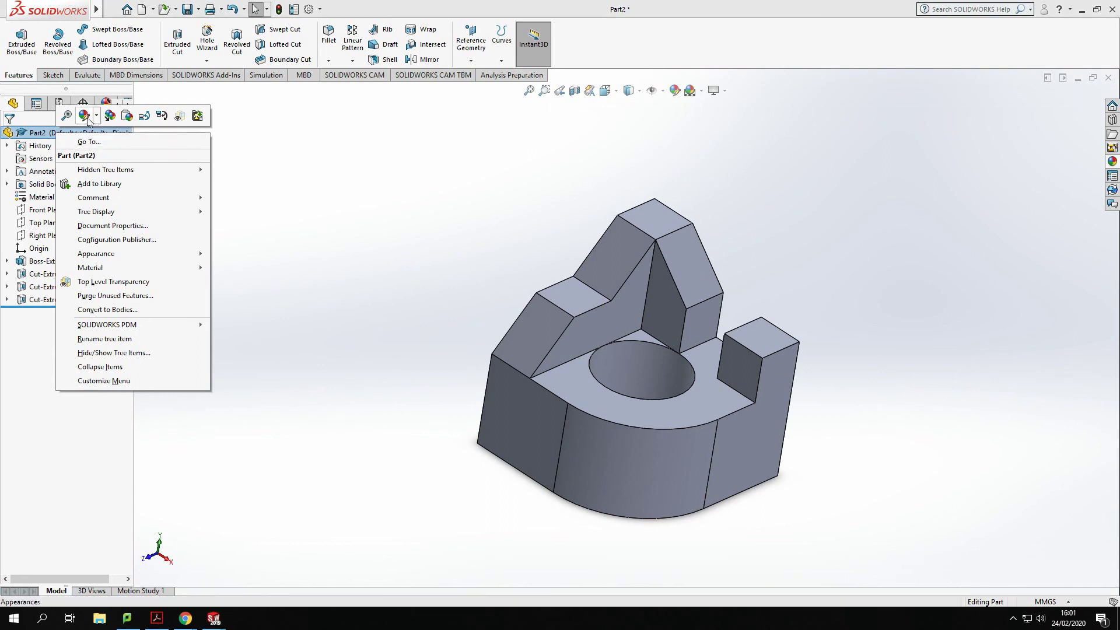
pyautogui.click(96, 115)
pyautogui.click(151, 144)
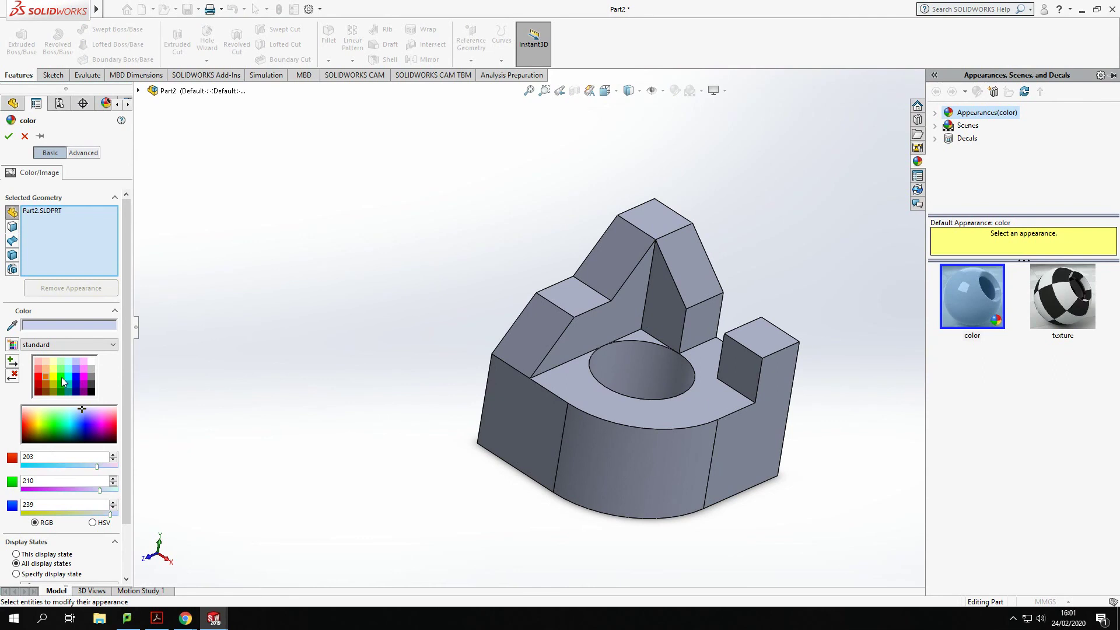
pyautogui.click(63, 379)
pyautogui.click(9, 138)
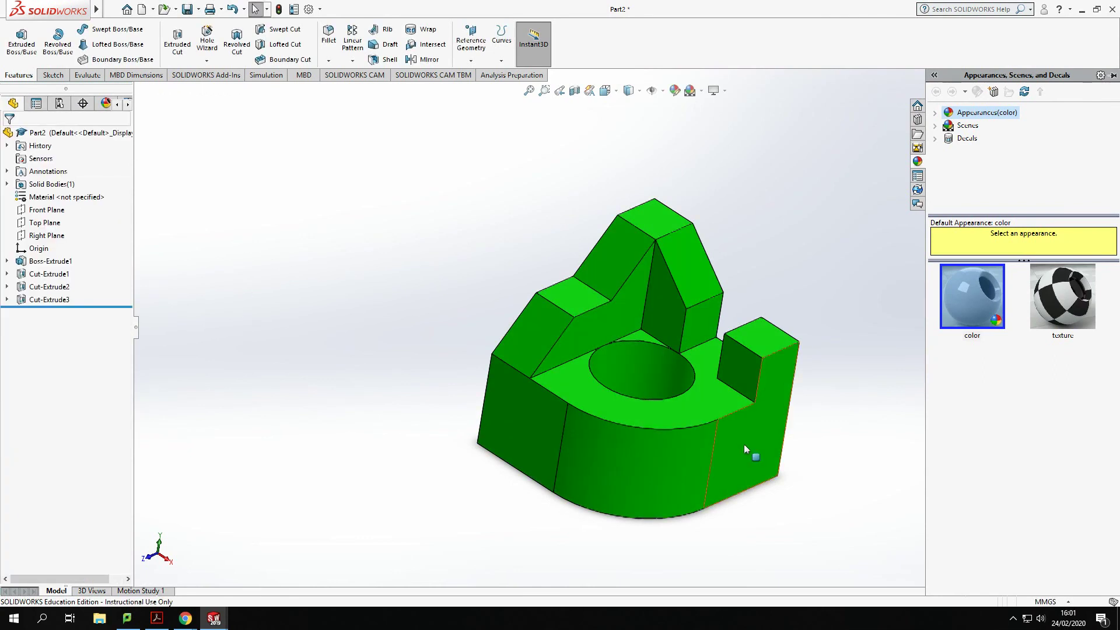
pyautogui.scroll(2, 787, 380)
pyautogui.scroll(-5, 771, 380)
pyautogui.moveTo(772, 380); pyautogui.dragTo(812, 320, button='middle')
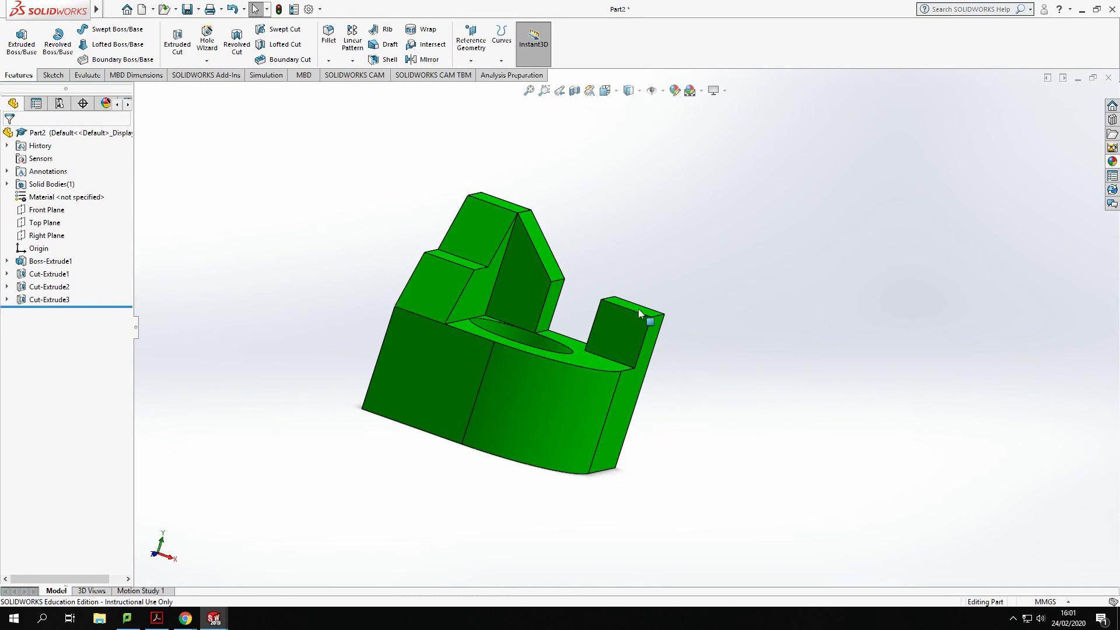
pyautogui.moveTo(590, 257)
pyautogui.mouseDown(button='middle')
pyautogui.moveTo(630, 282)
pyautogui.moveTo(562, 327)
pyautogui.moveTo(663, 412)
pyautogui.moveTo(702, 320)
pyautogui.moveTo(698, 369)
pyautogui.moveTo(672, 366)
pyautogui.moveTo(694, 377)
pyautogui.moveTo(682, 340)
pyautogui.moveTo(690, 350)
pyautogui.mouseUp(button='middle')
pyautogui.scroll(-2, 693, 315)
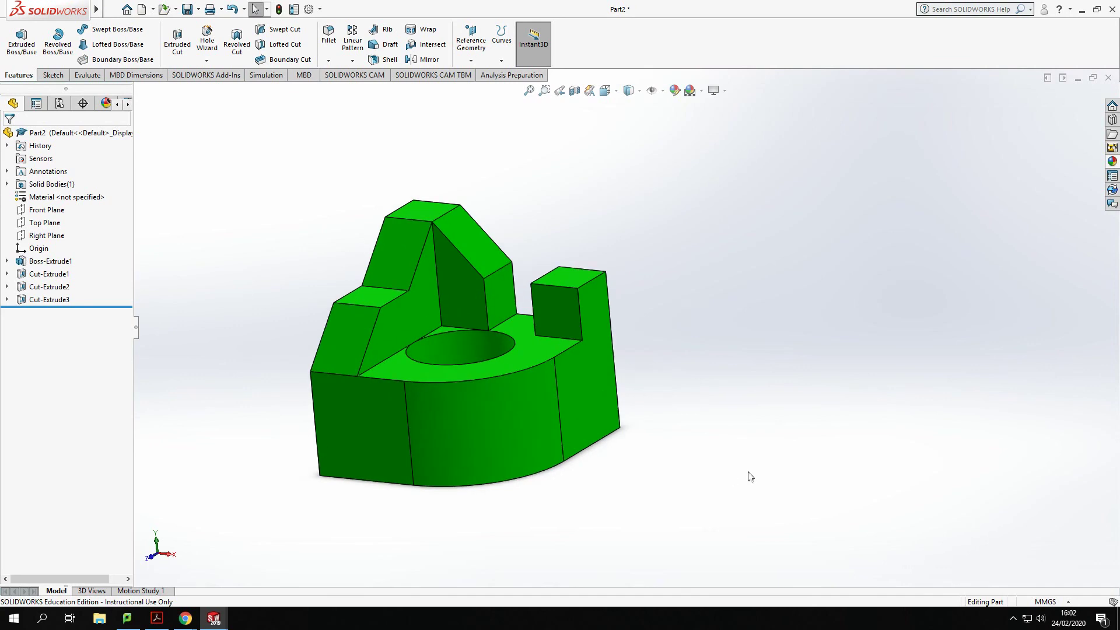
pyautogui.moveTo(253, 315)
pyautogui.mouseDown(button='middle')
pyautogui.moveTo(275, 320)
pyautogui.moveTo(259, 288)
pyautogui.moveTo(275, 387)
pyautogui.moveTo(242, 333)
pyautogui.mouseUp(button='middle')
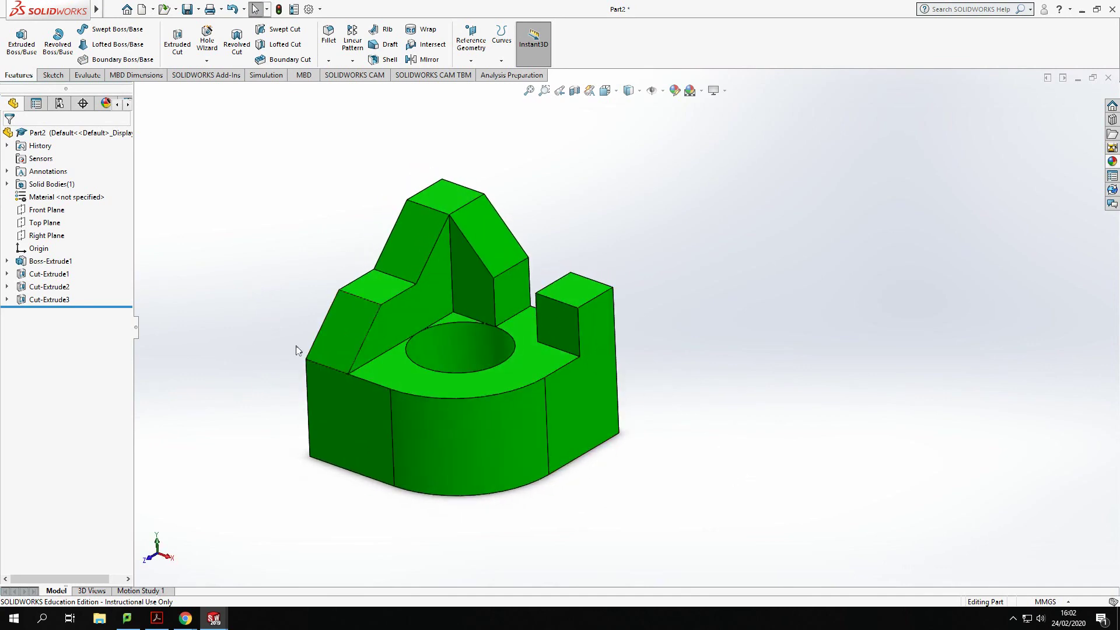
pyautogui.press('f')
pyautogui.moveTo(947, 267); pyautogui.dragTo(891, 287, button='middle')
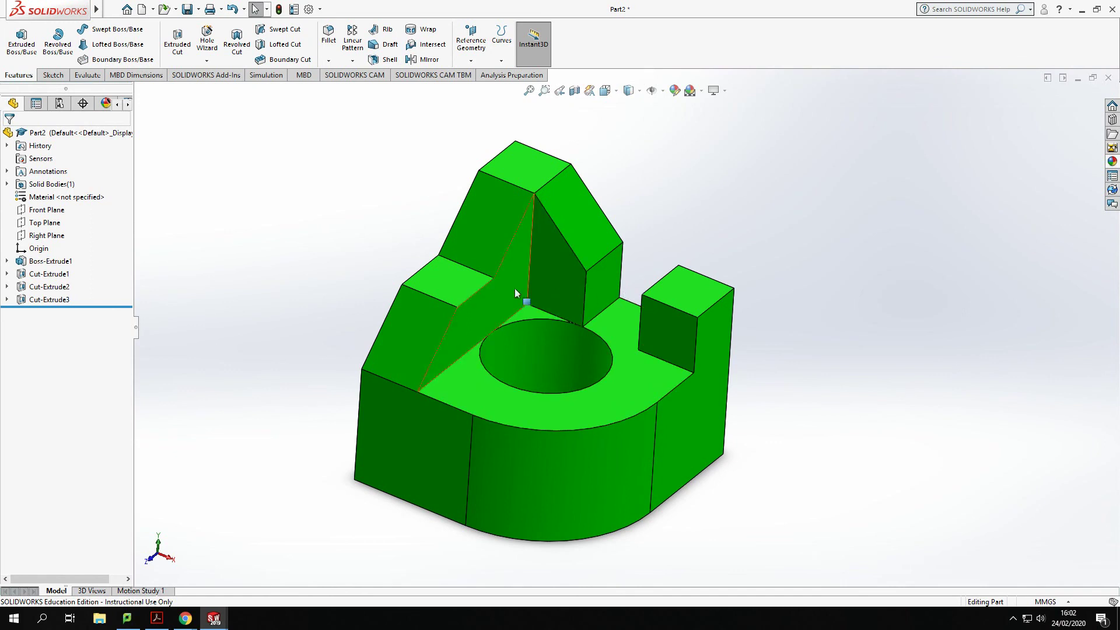